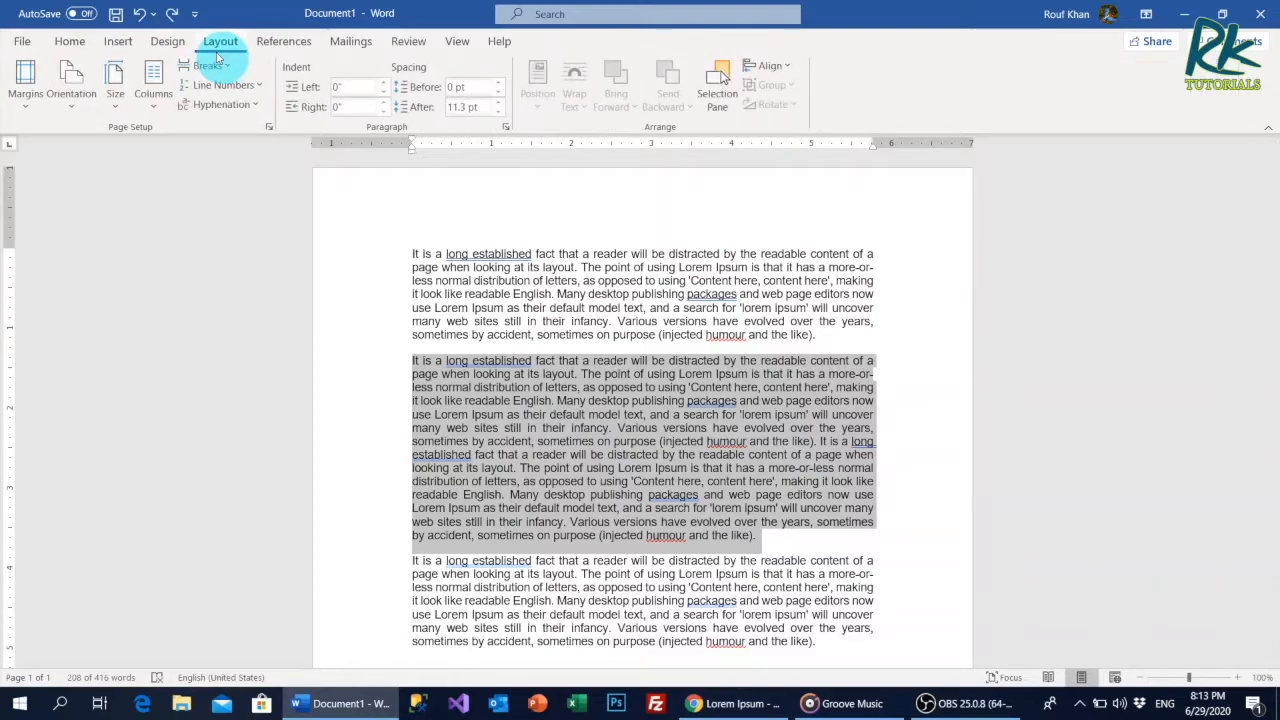
Format the selected middle paragraph in two columns, and switch it to three columns.
left_click(152, 110)
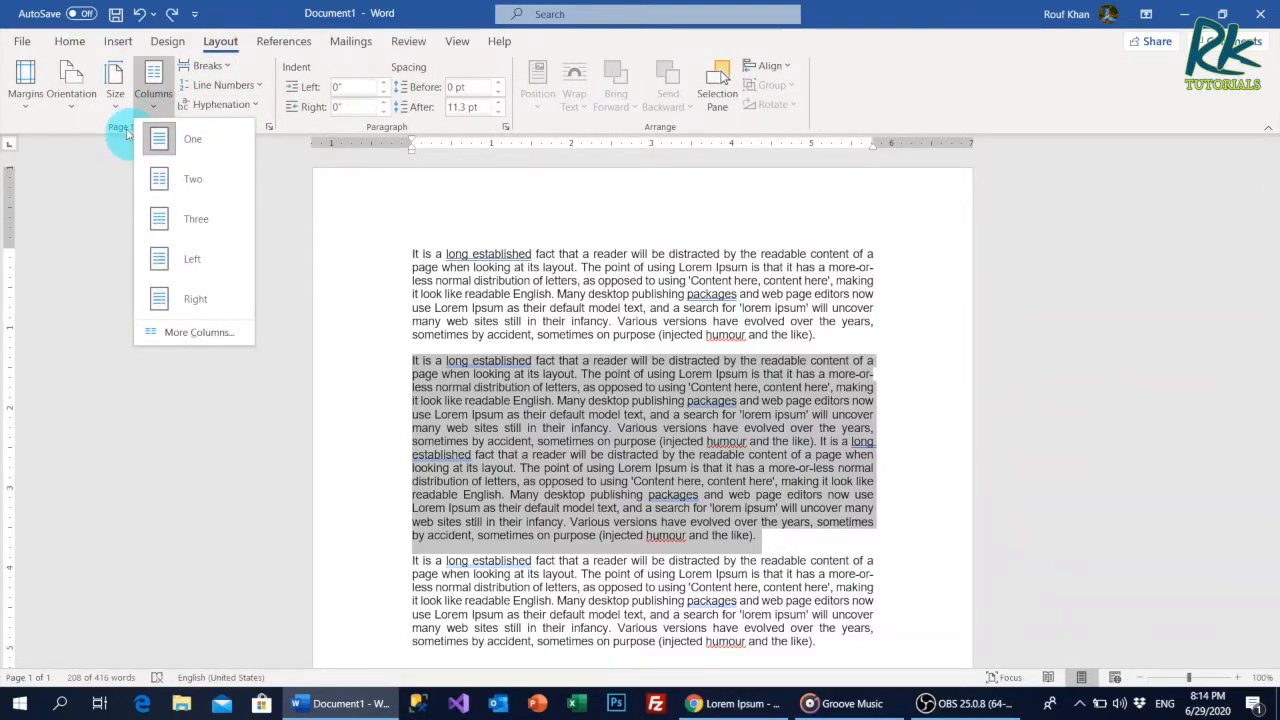
left_click(193, 184)
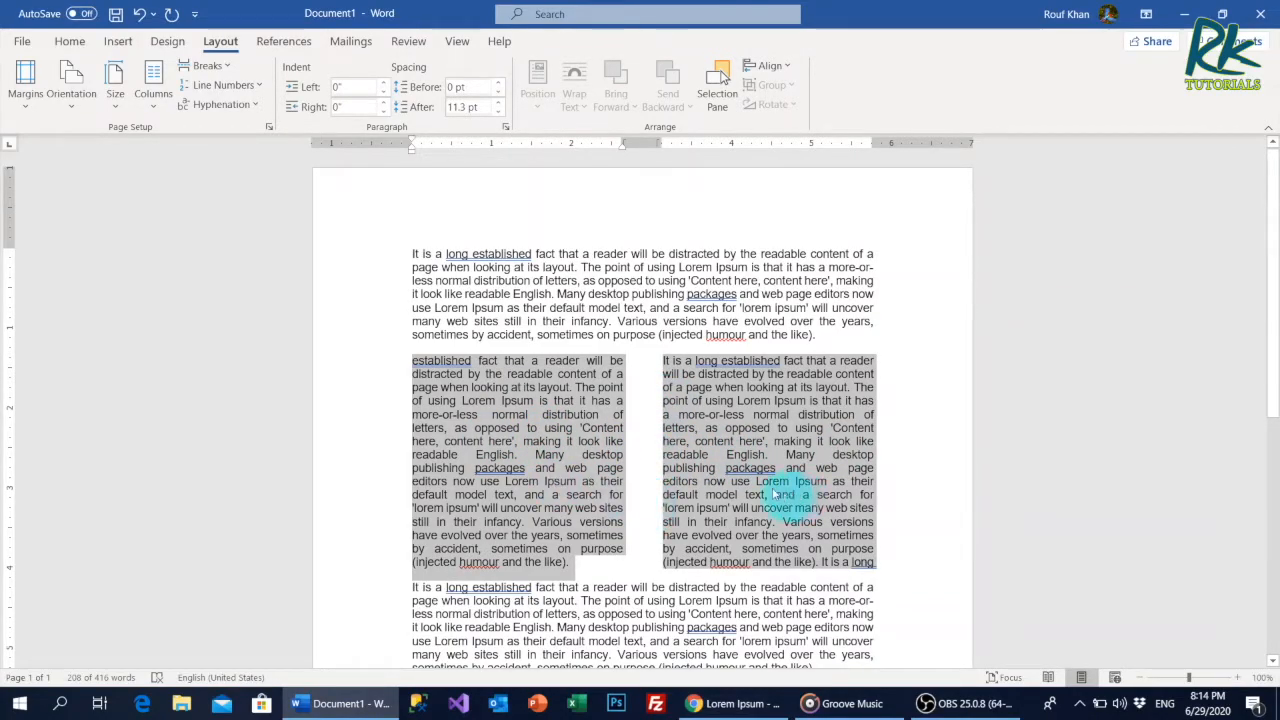
left_click(153, 92)
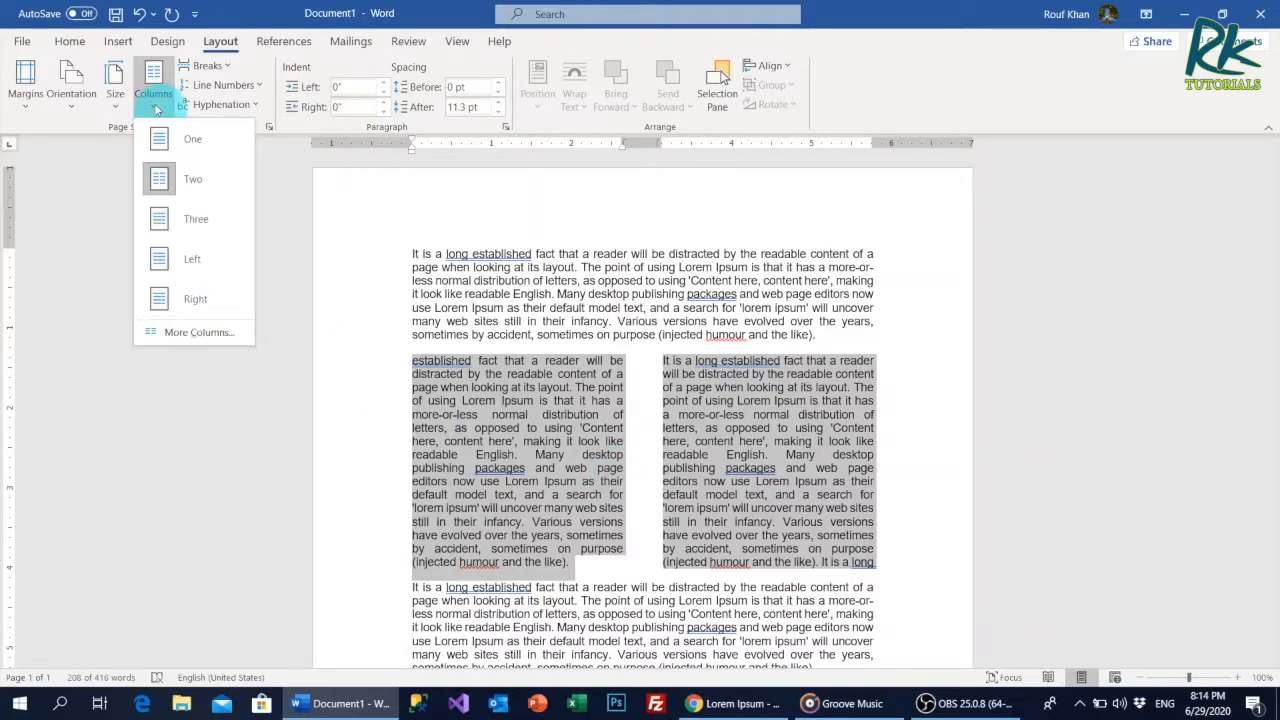
left_click(190, 222)
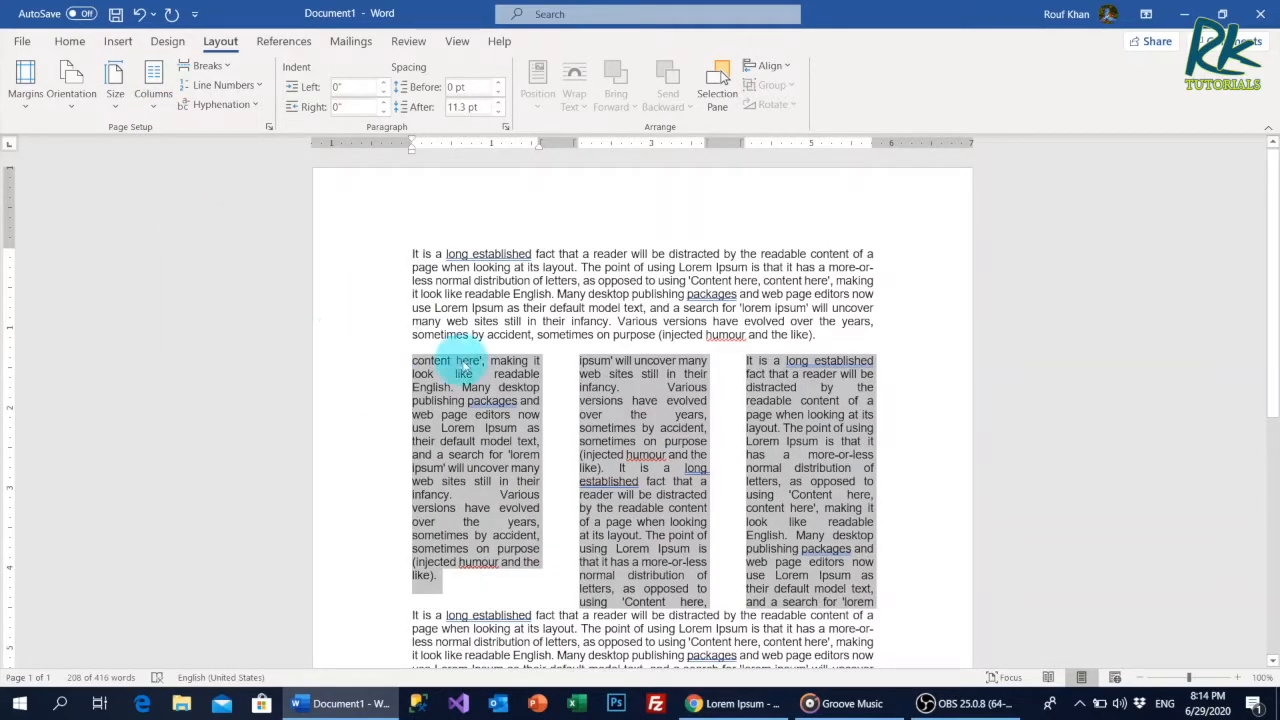
Set the number of columns to 2 for the selected middle paragraph and clear the selection.
left_click(161, 106)
left_click(207, 340)
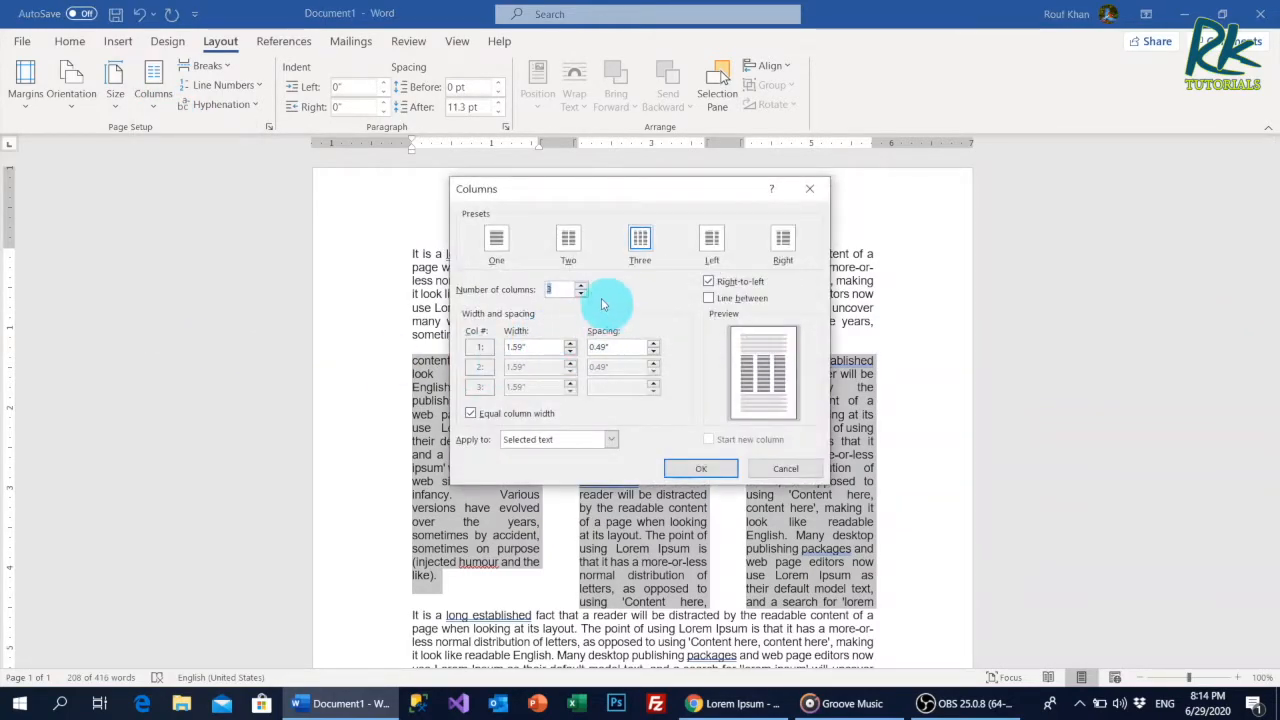
left_click(581, 294)
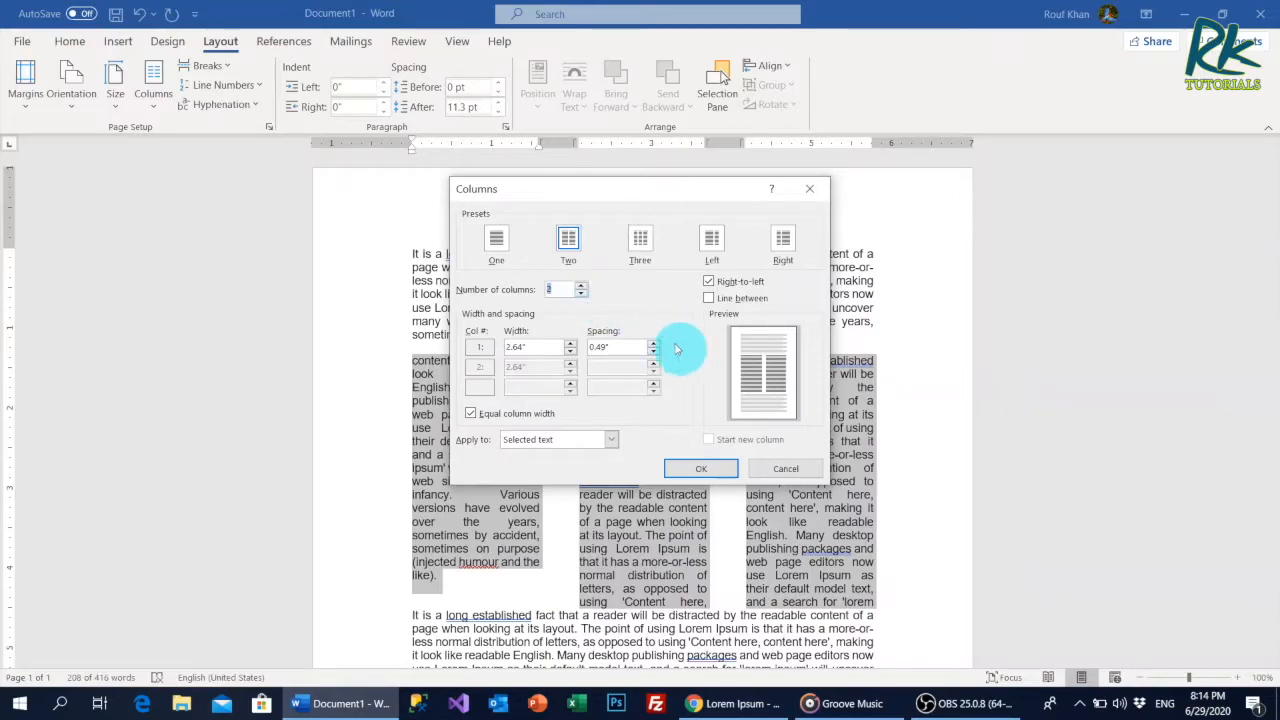
left_click(699, 470)
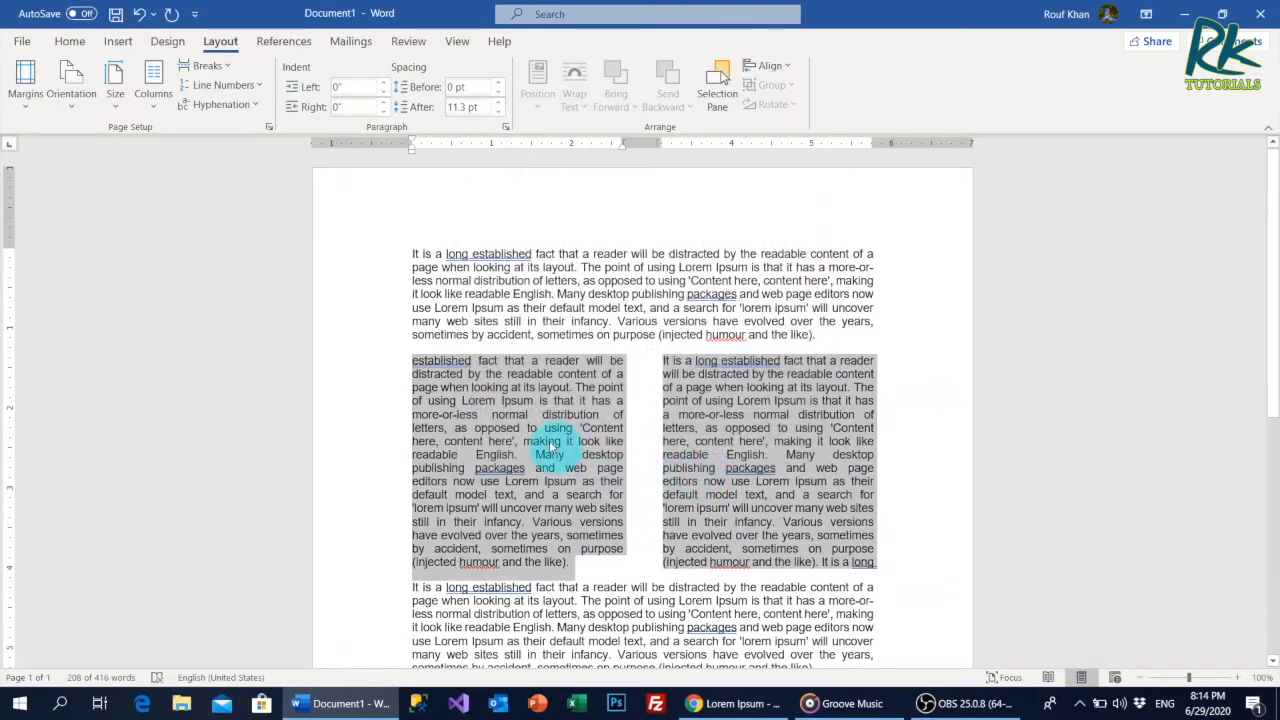
left_click(550, 445)
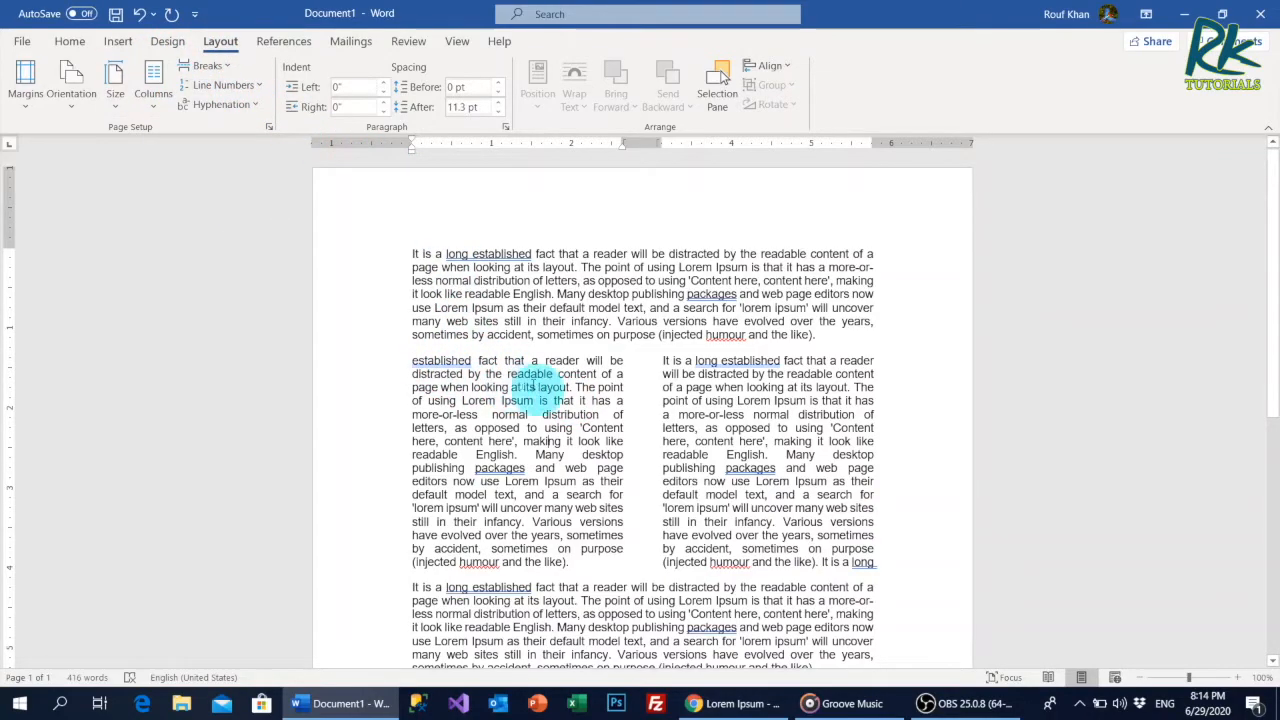
Show the paragraph marks and other hidden formatting symbols, and hide them again.
left_click(72, 42)
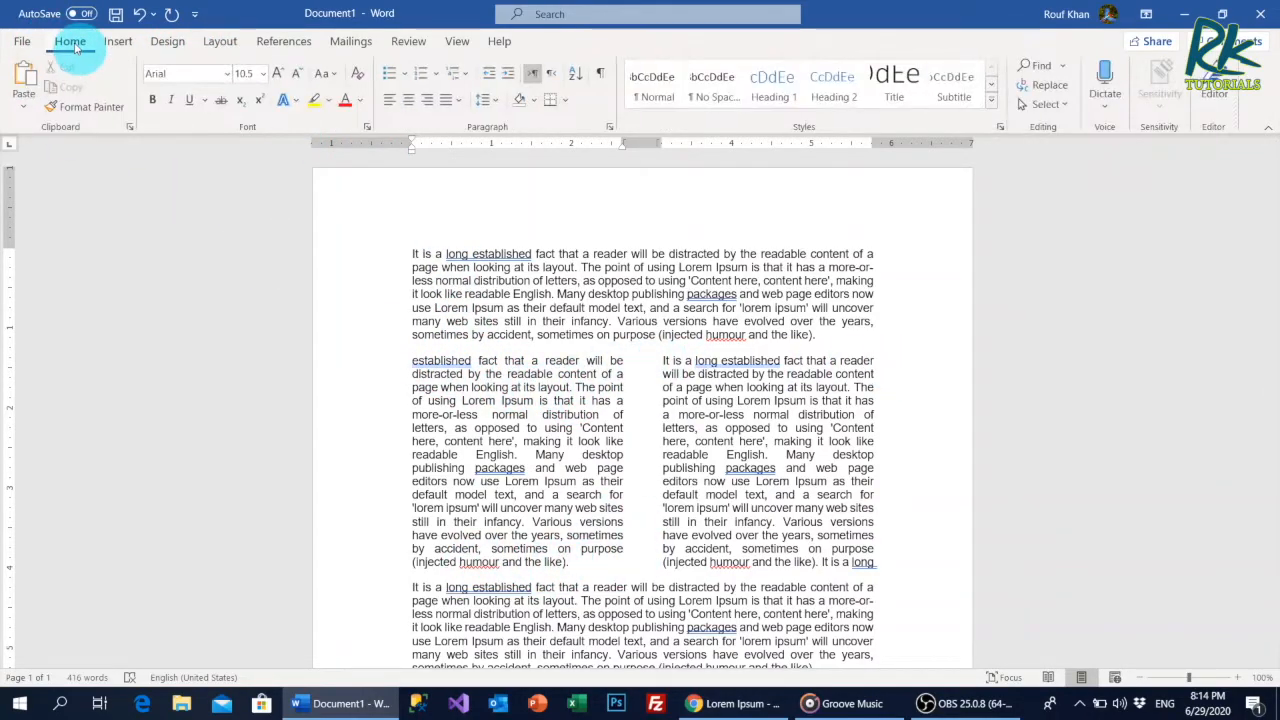
left_click(600, 76)
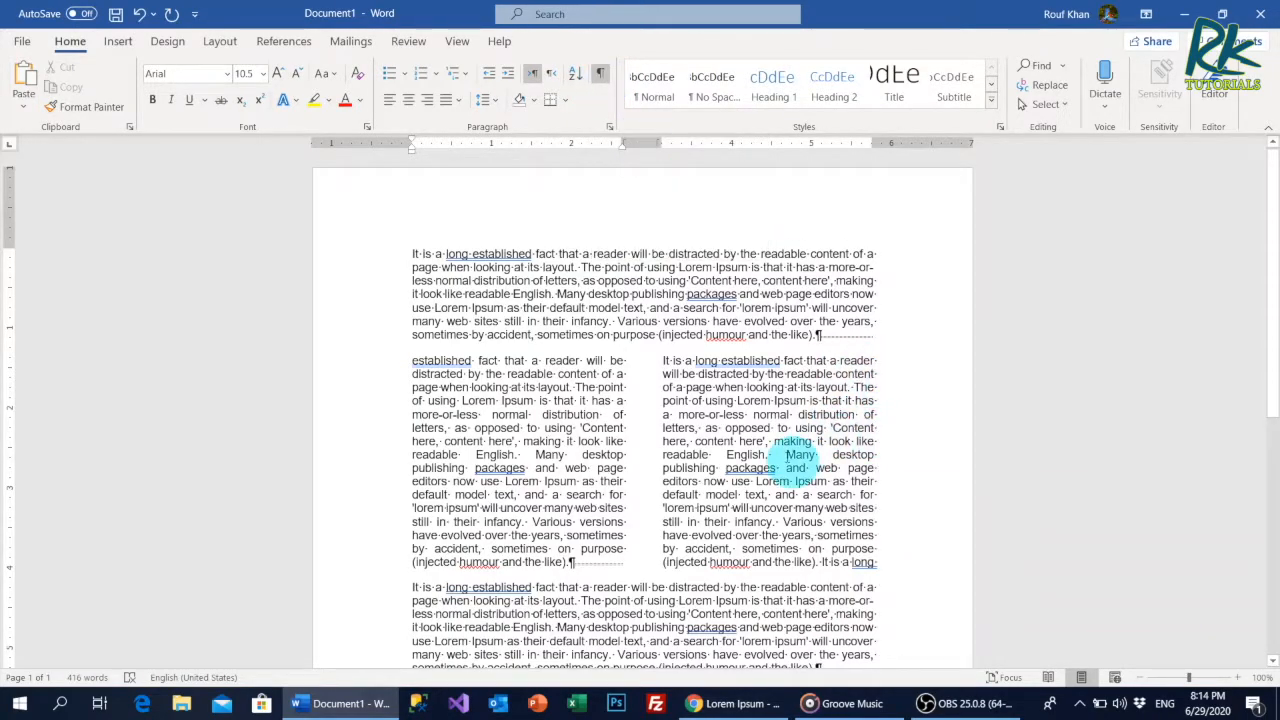
left_click(600, 75)
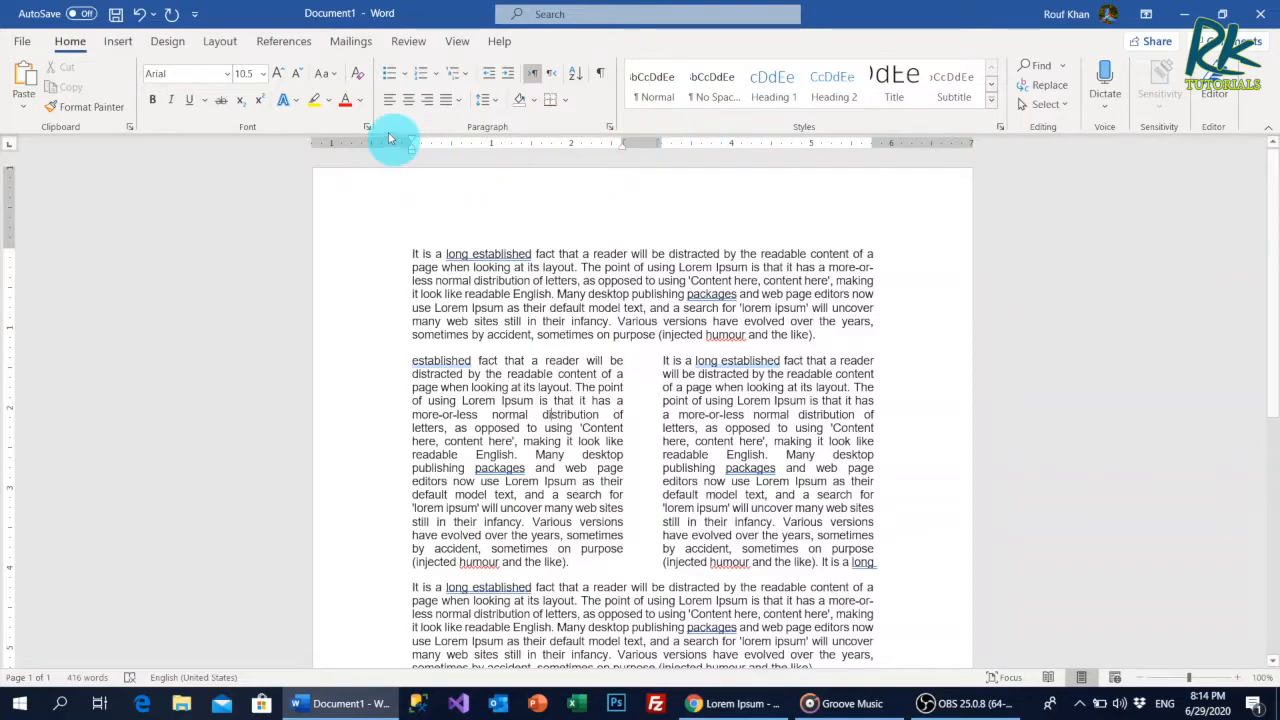
Indent the first line of the two-column paragraph by about 0.3 inch and review the section's column settings.
mouse_move(412, 138)
left_mouse_down()
mouse_move(436, 142)
mouse_move(413, 157)
left_mouse_up()
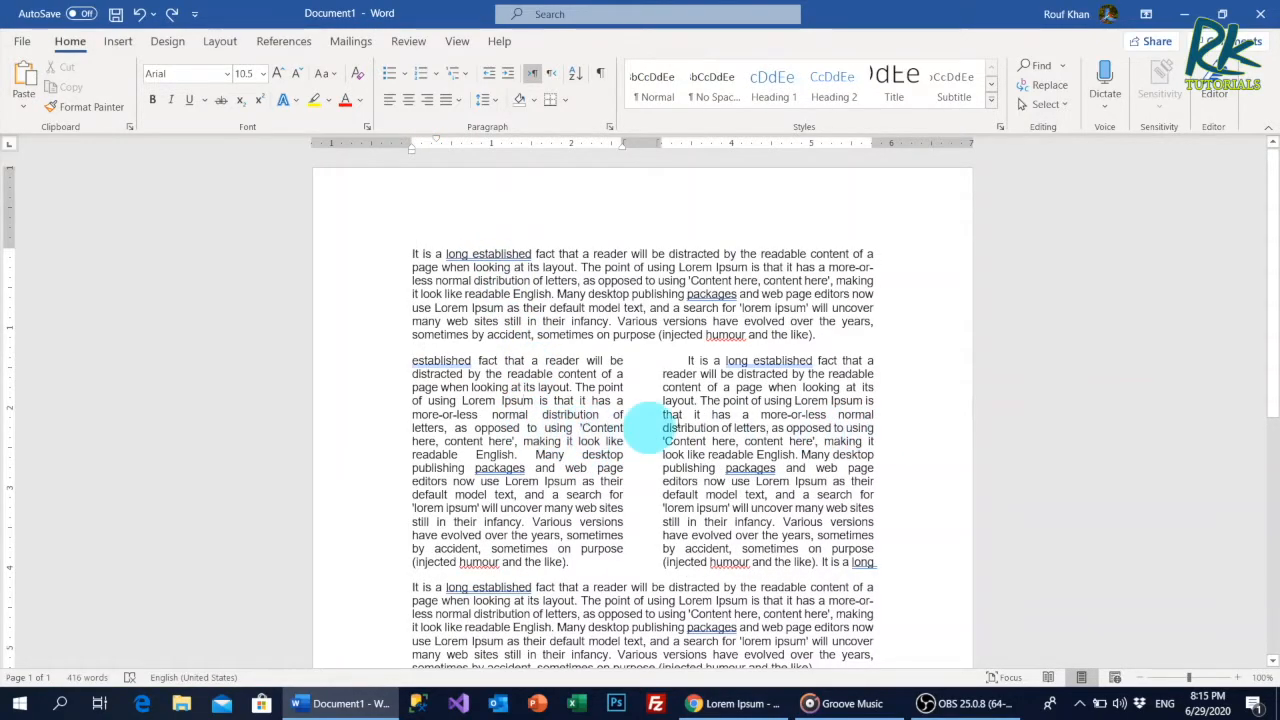
left_click(221, 45)
left_click(154, 86)
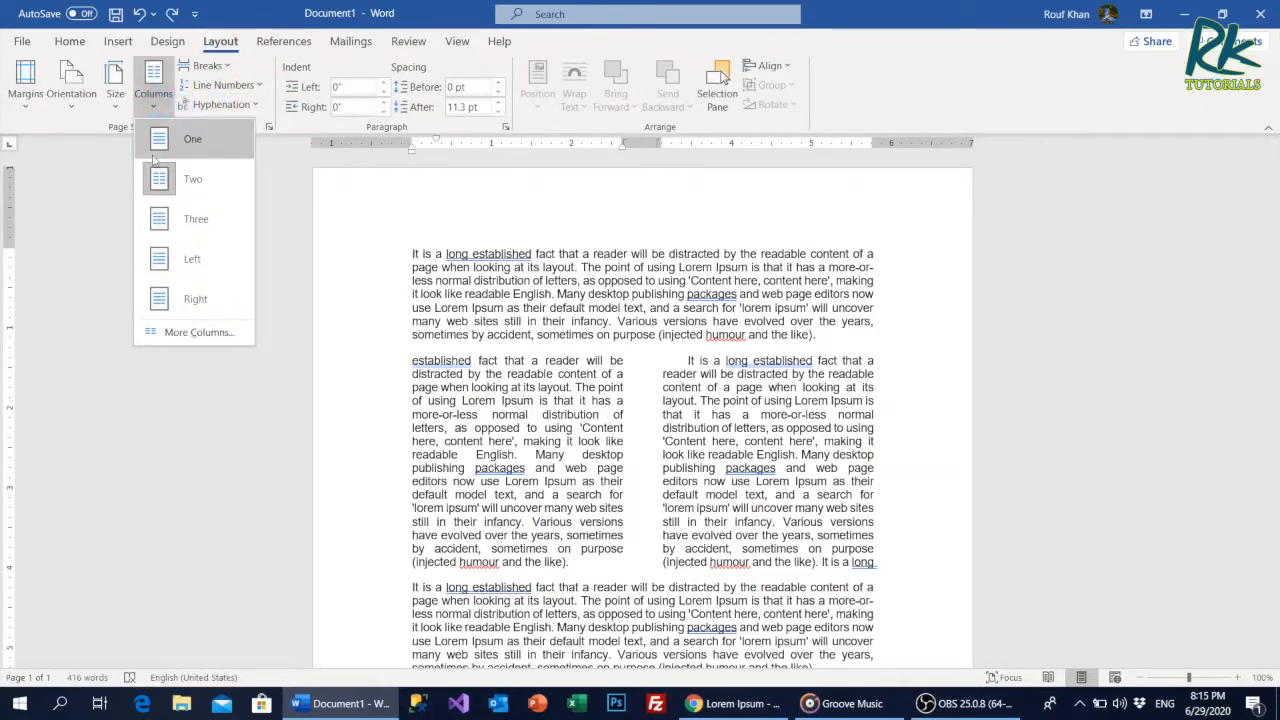
left_click(185, 332)
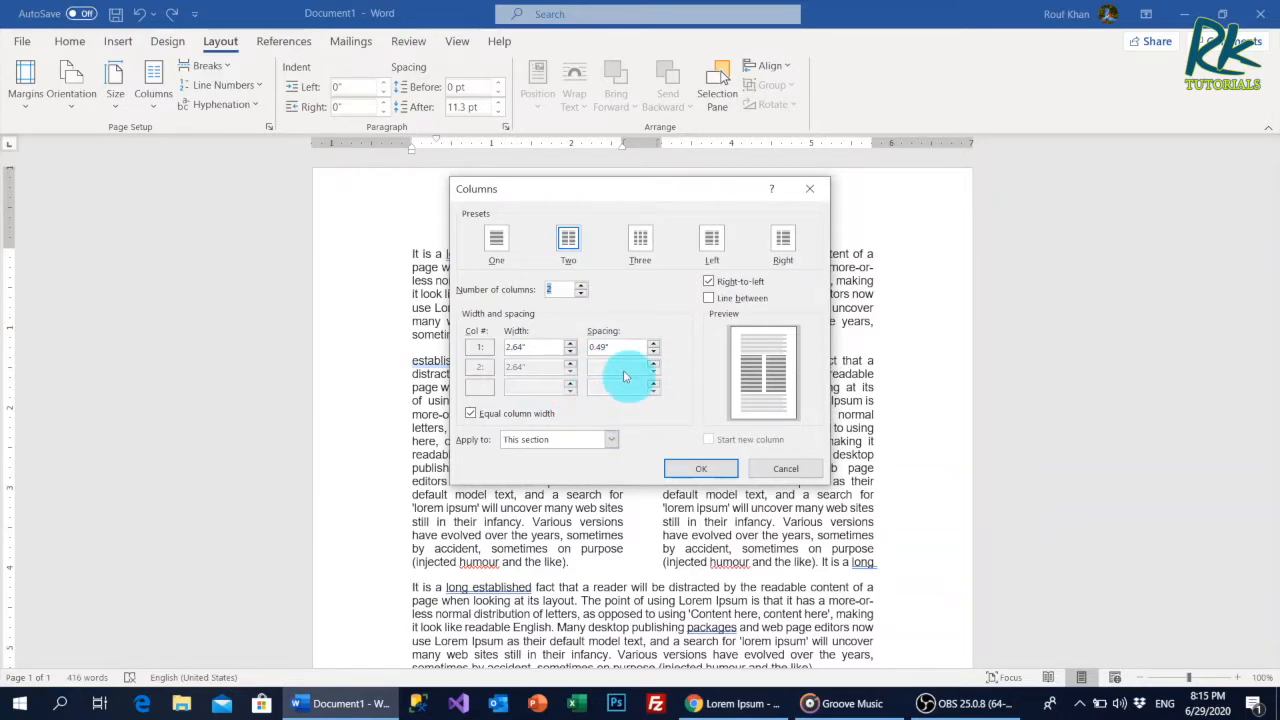
left_click(700, 468)
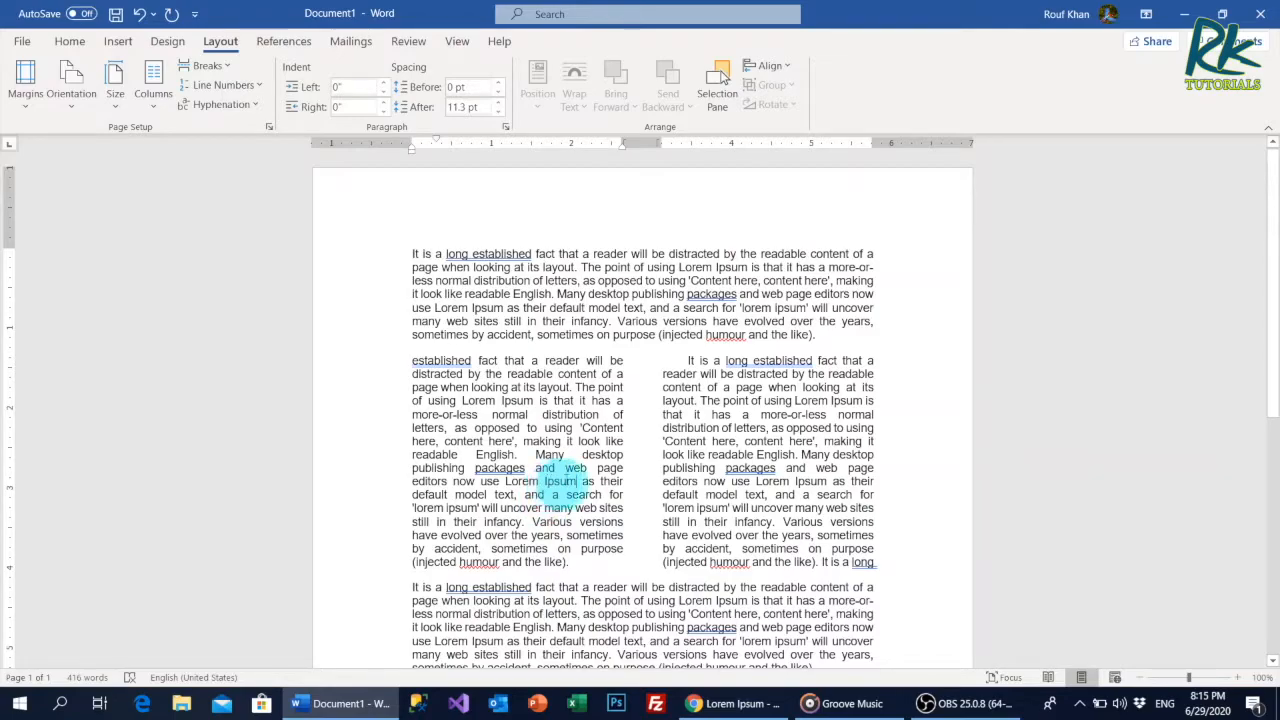
Turn on automatic hyphenation for the document, and undo it.
left_click(215, 105)
left_click(215, 149)
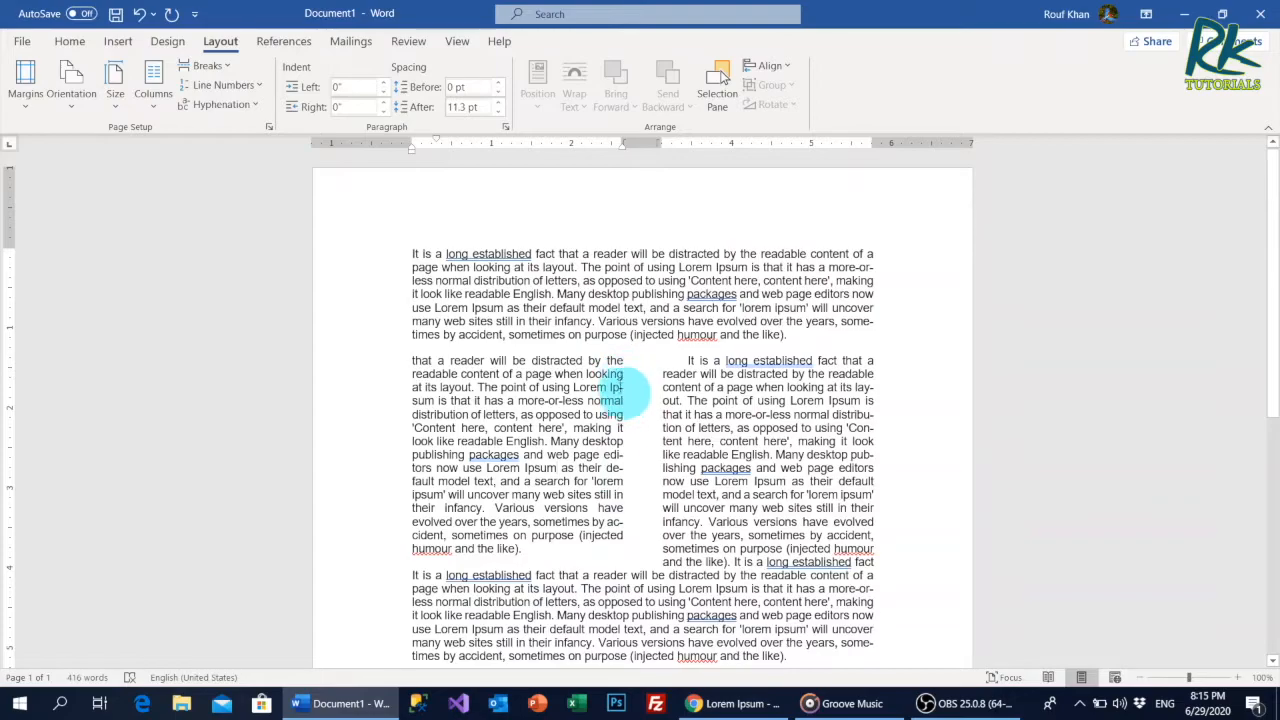
key("ctrl+z")
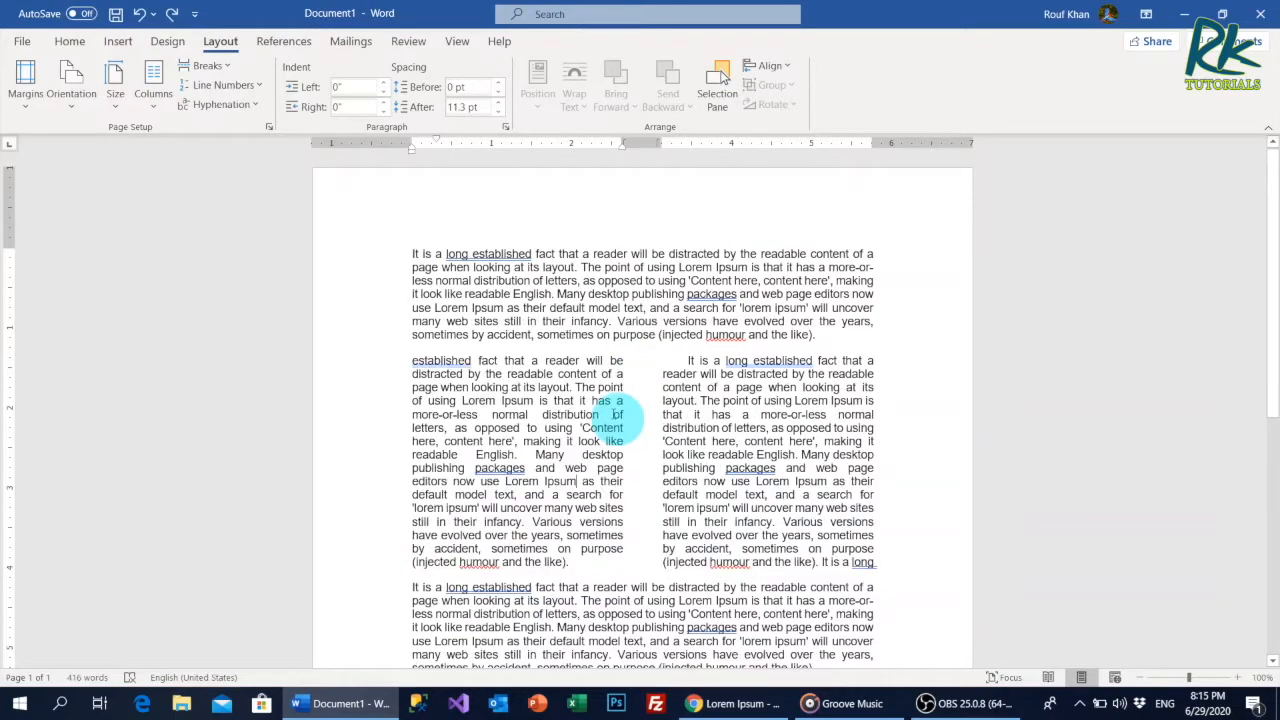
Apply the Left column preset to the two-column section, and switch it to the Right preset.
left_click(155, 105)
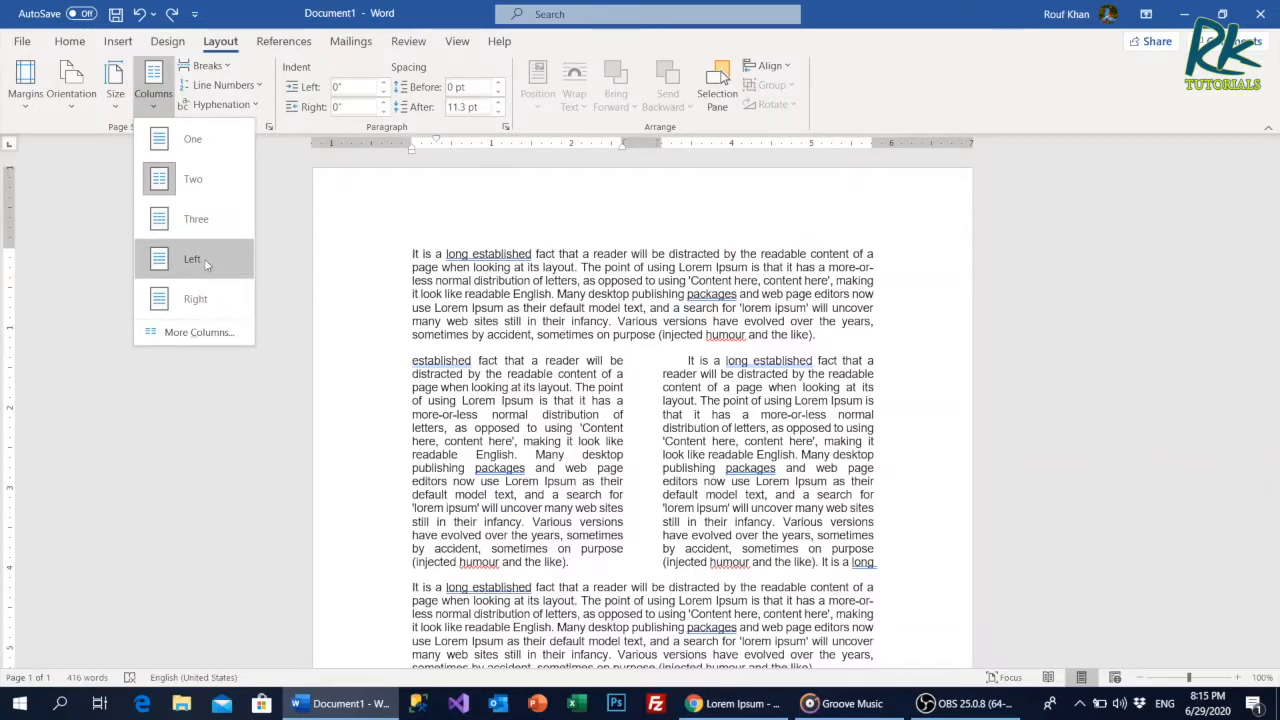
left_click(193, 259)
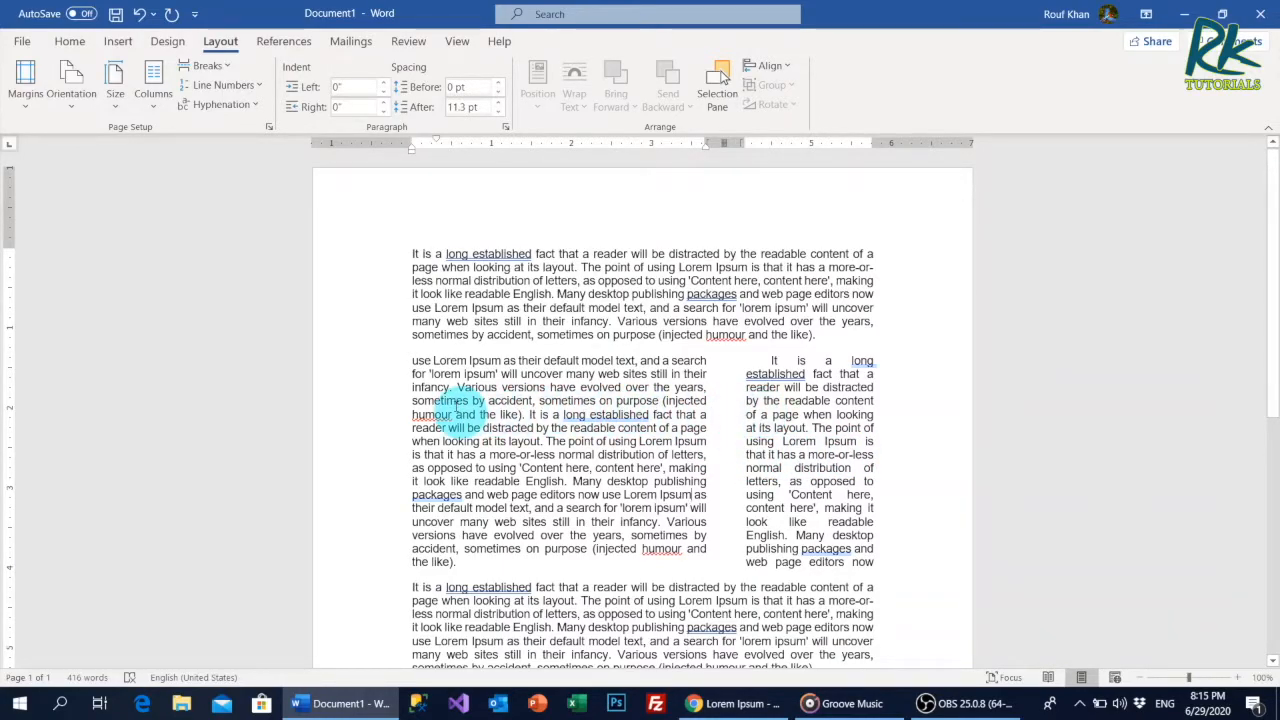
left_click(150, 107)
left_click(175, 303)
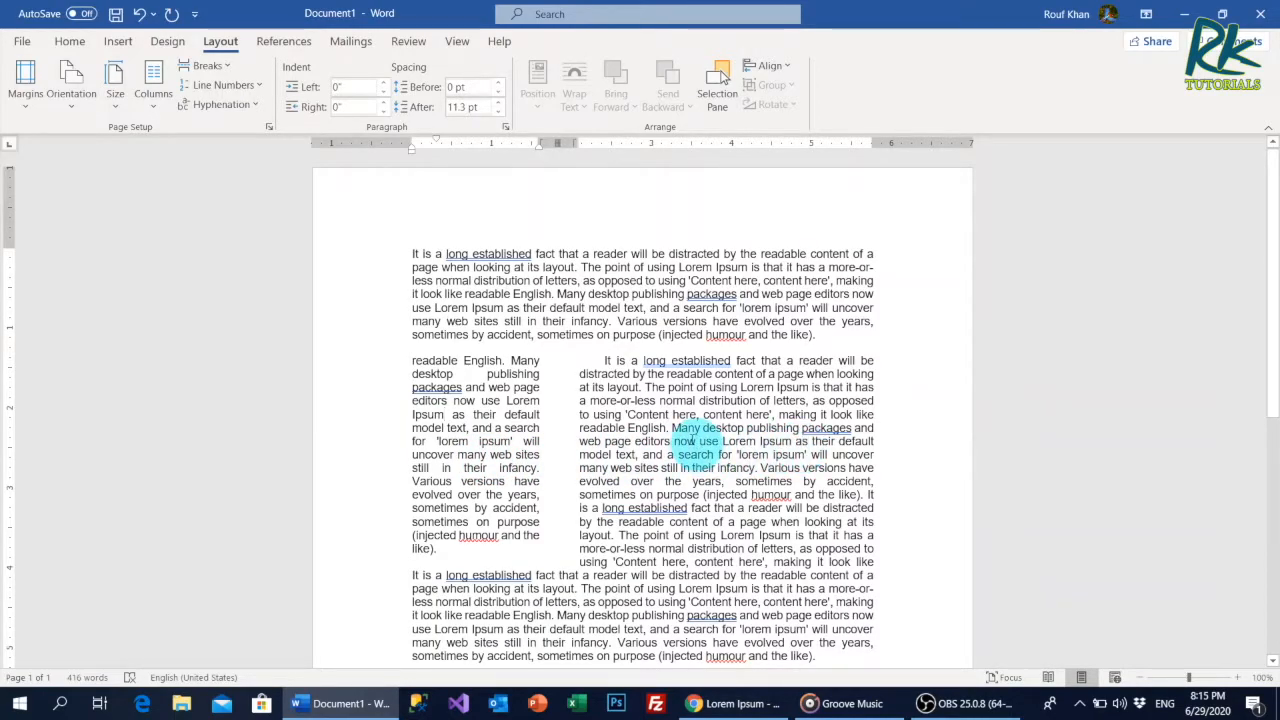
Turn off right-to-left order and add a line between the columns of this section.
left_click(153, 95)
left_click(199, 332)
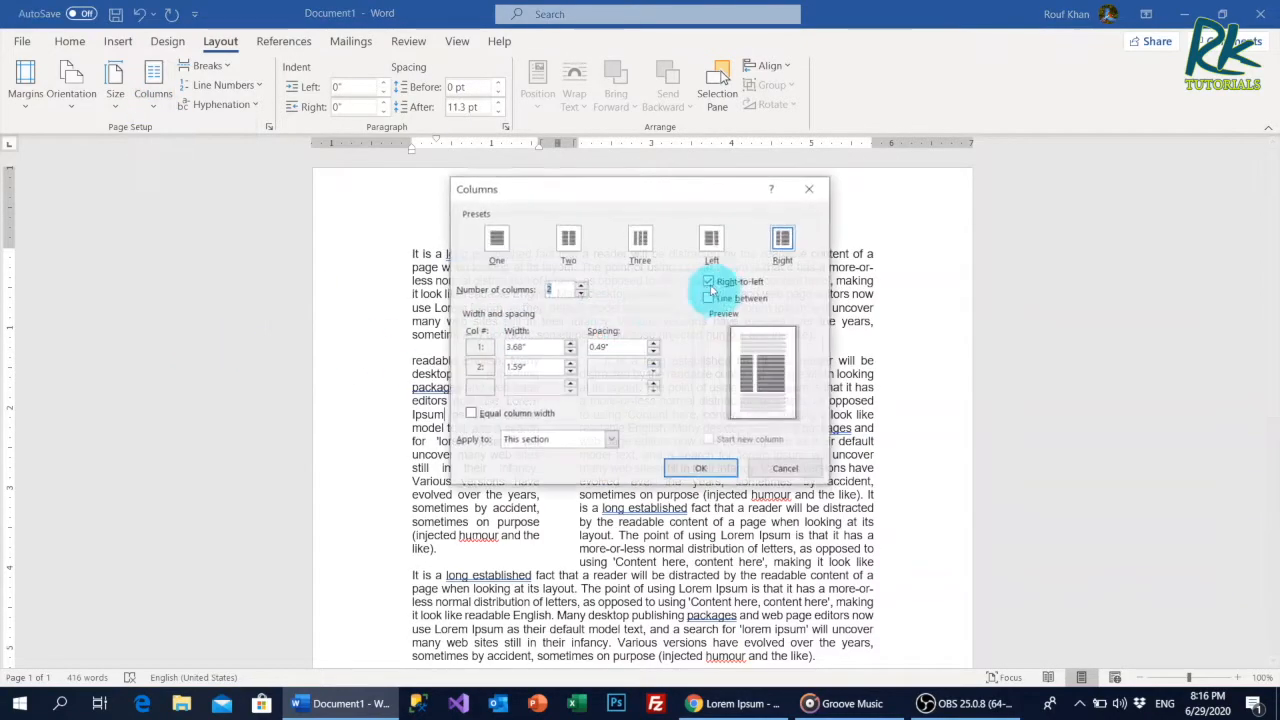
left_click(709, 282)
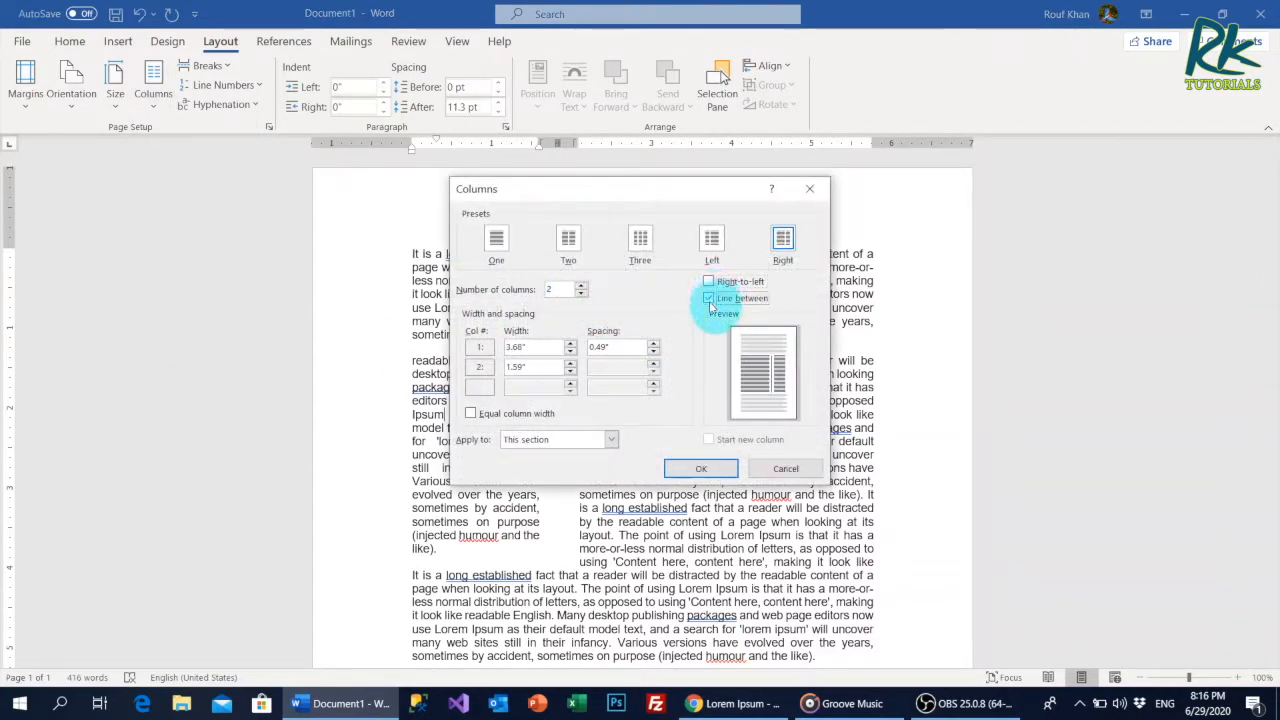
left_click(710, 300)
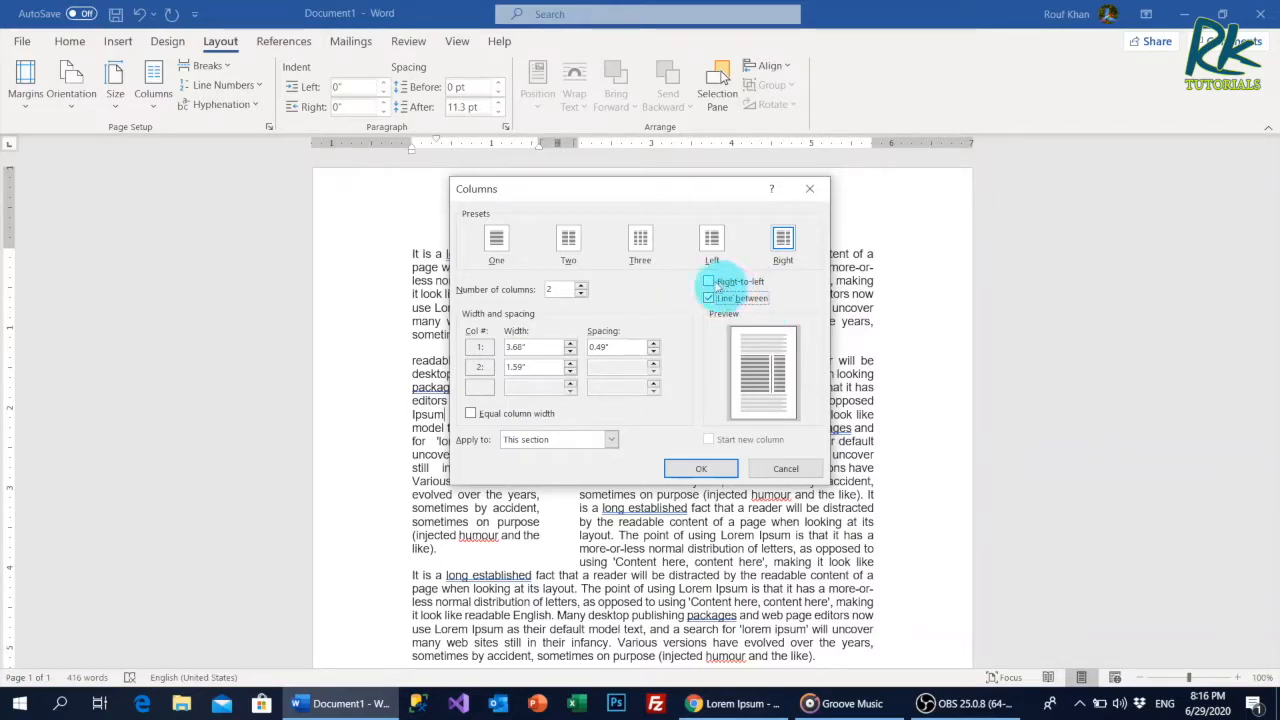
left_click(708, 284)
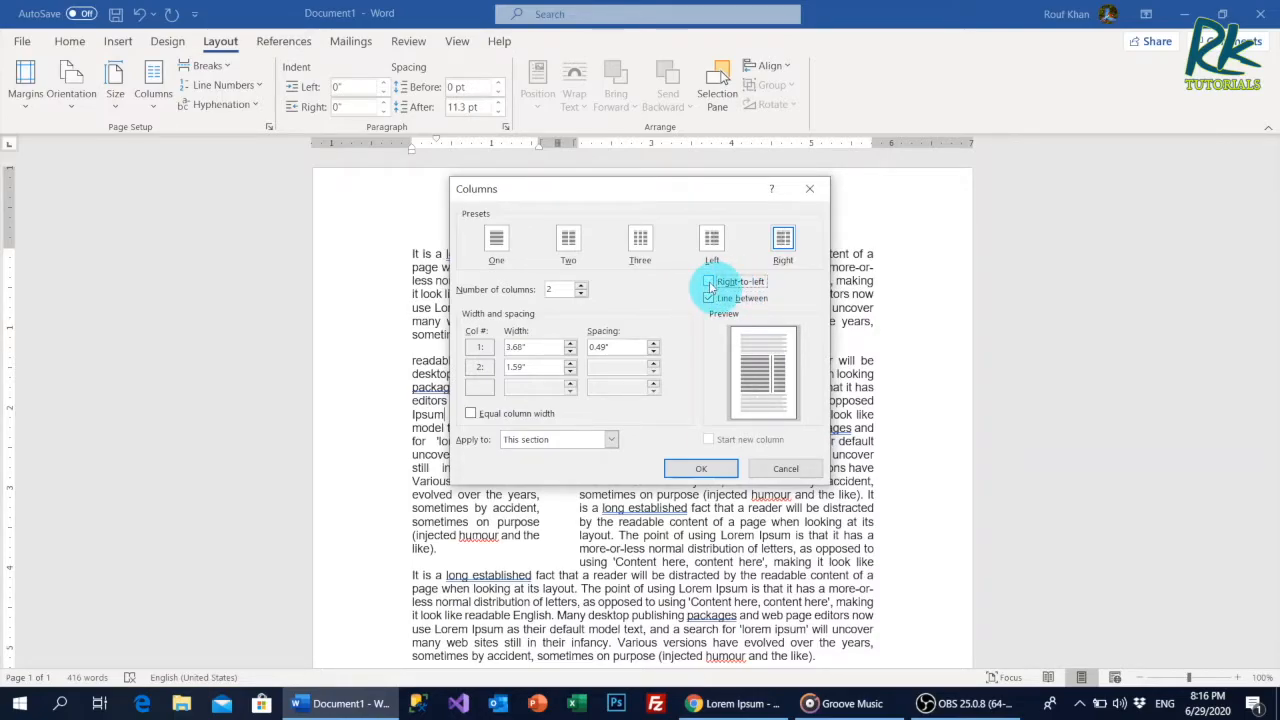
left_click(701, 468)
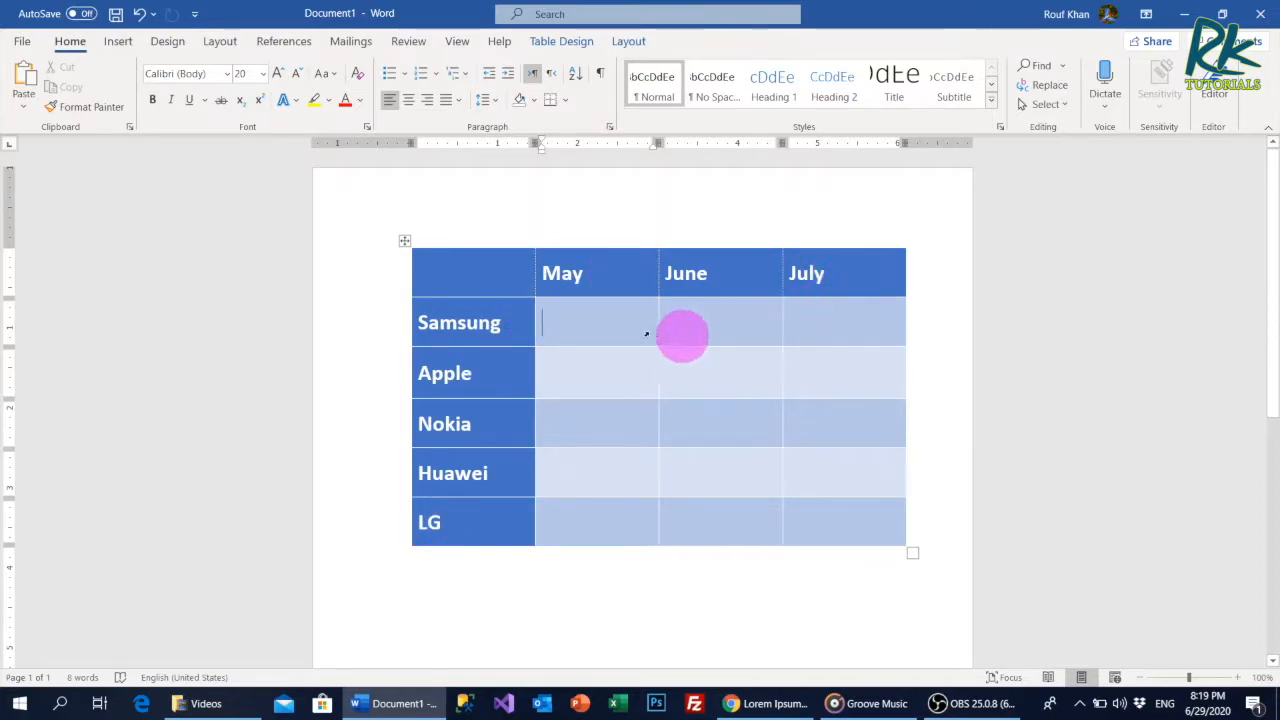
Fill the May and June cells with 34534 and 45345 for Samsung, and 4353 and 4545 for Apple.
left_click_drag(481, 314, 486, 506)
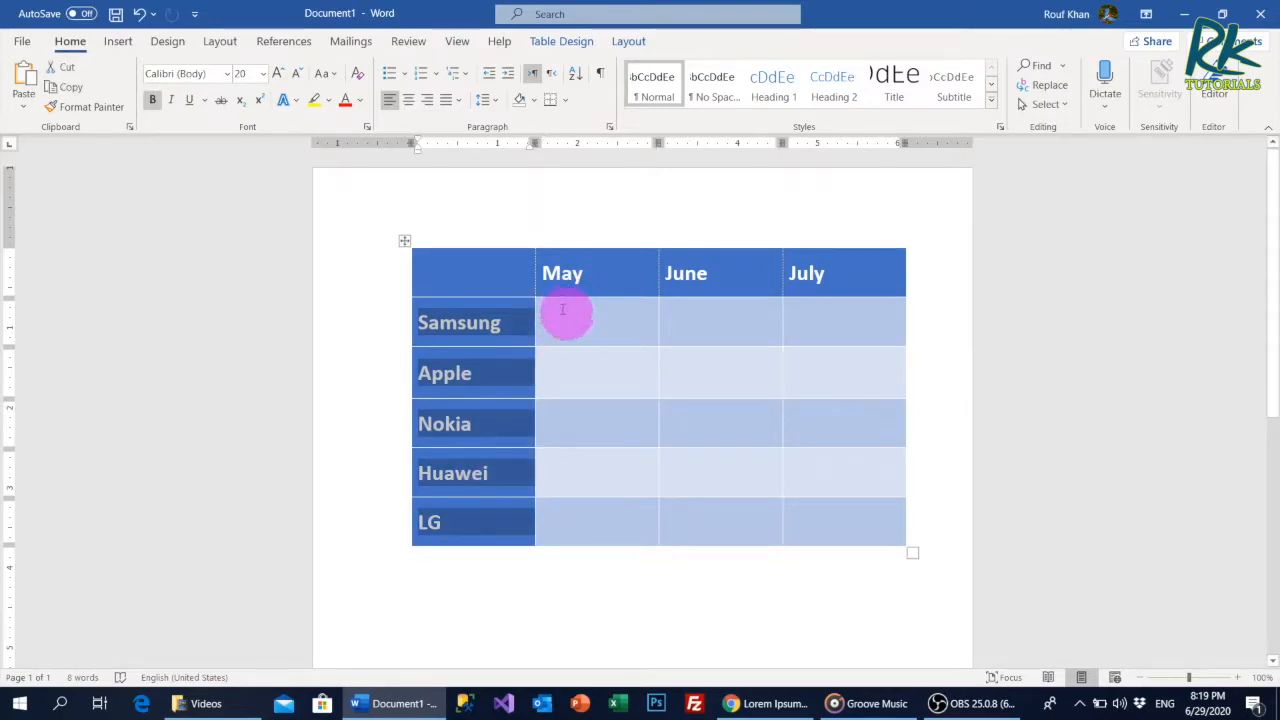
left_click(689, 371)
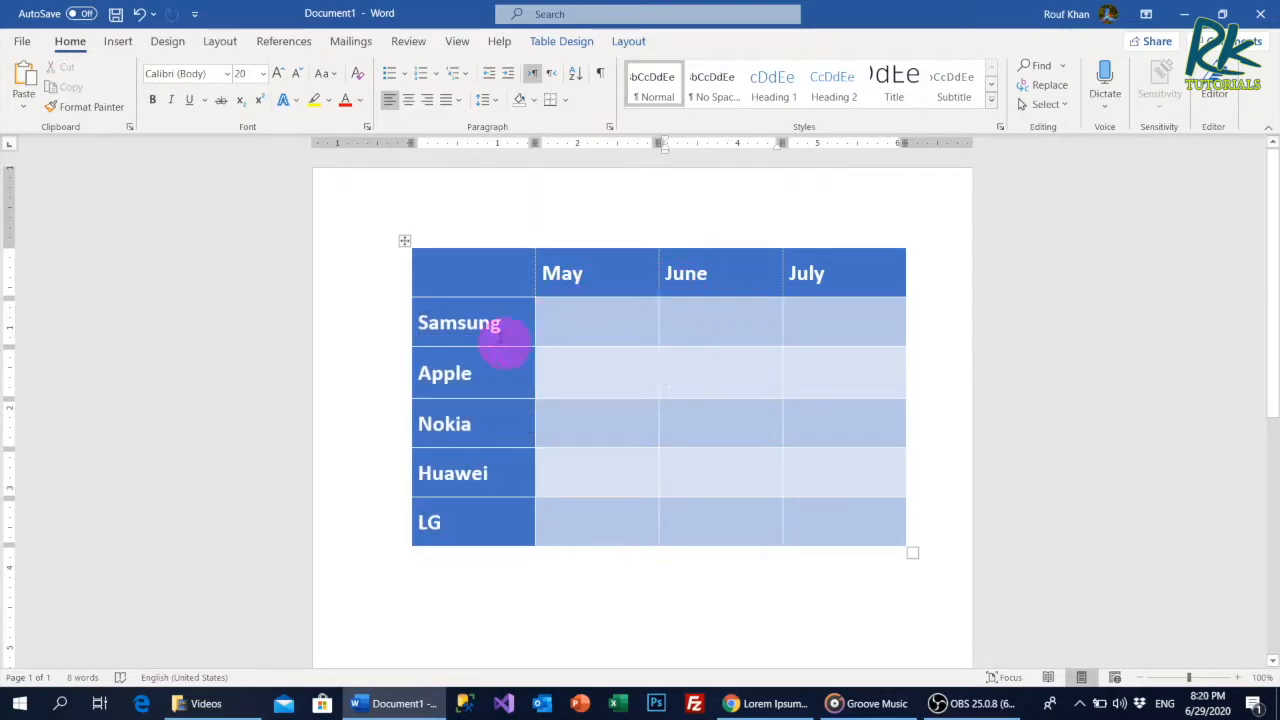
left_click(630, 323)
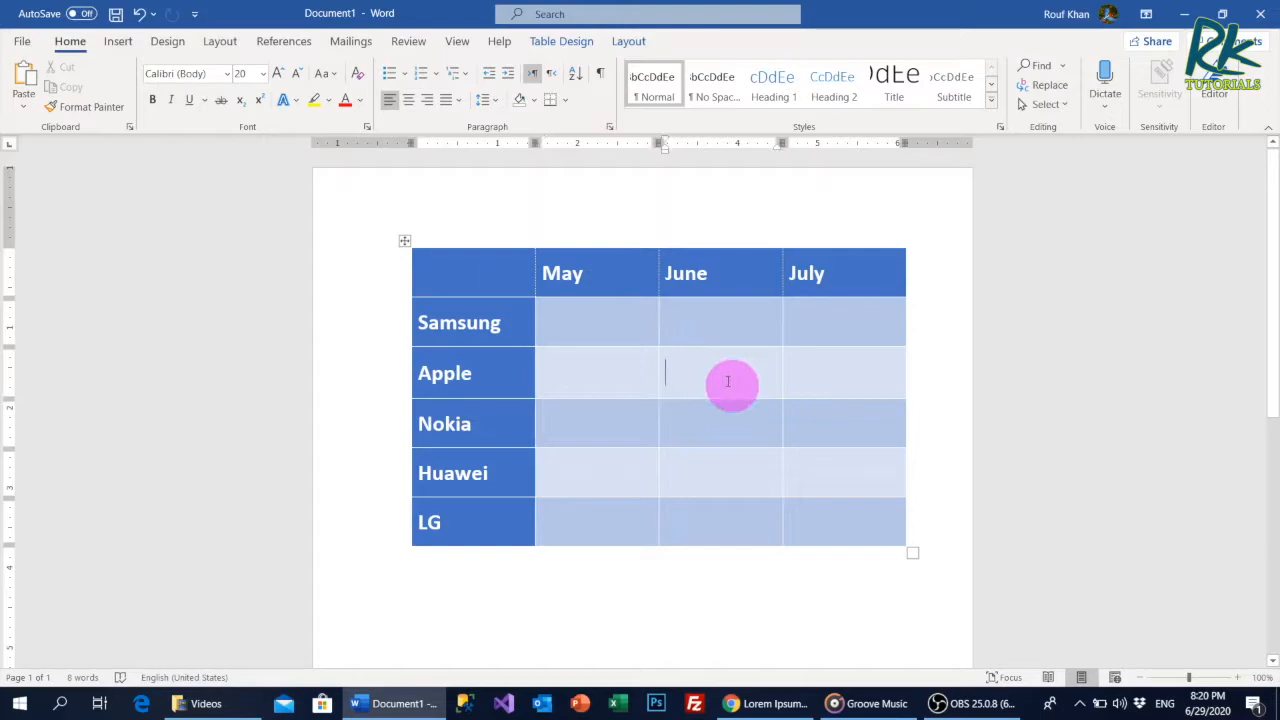
type("4545")
left_click(700, 337)
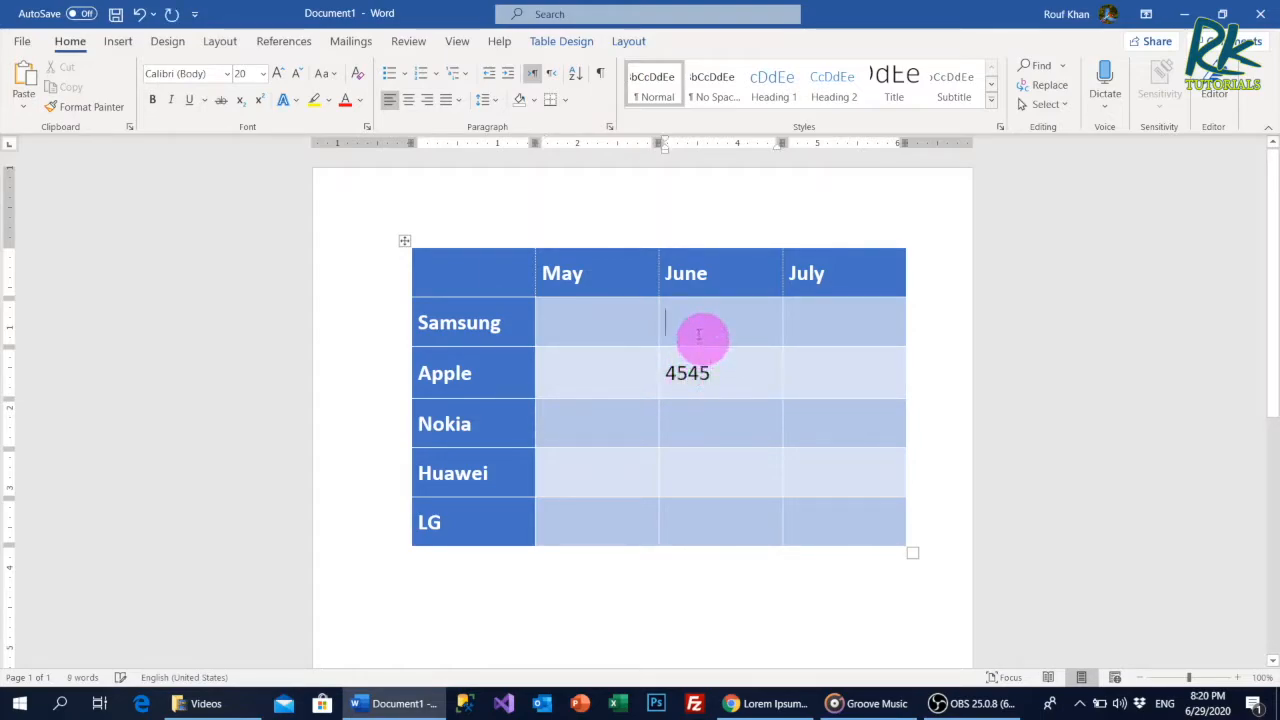
type("45345")
left_click(600, 343)
type("34534")
left_click(596, 380)
type("4353")
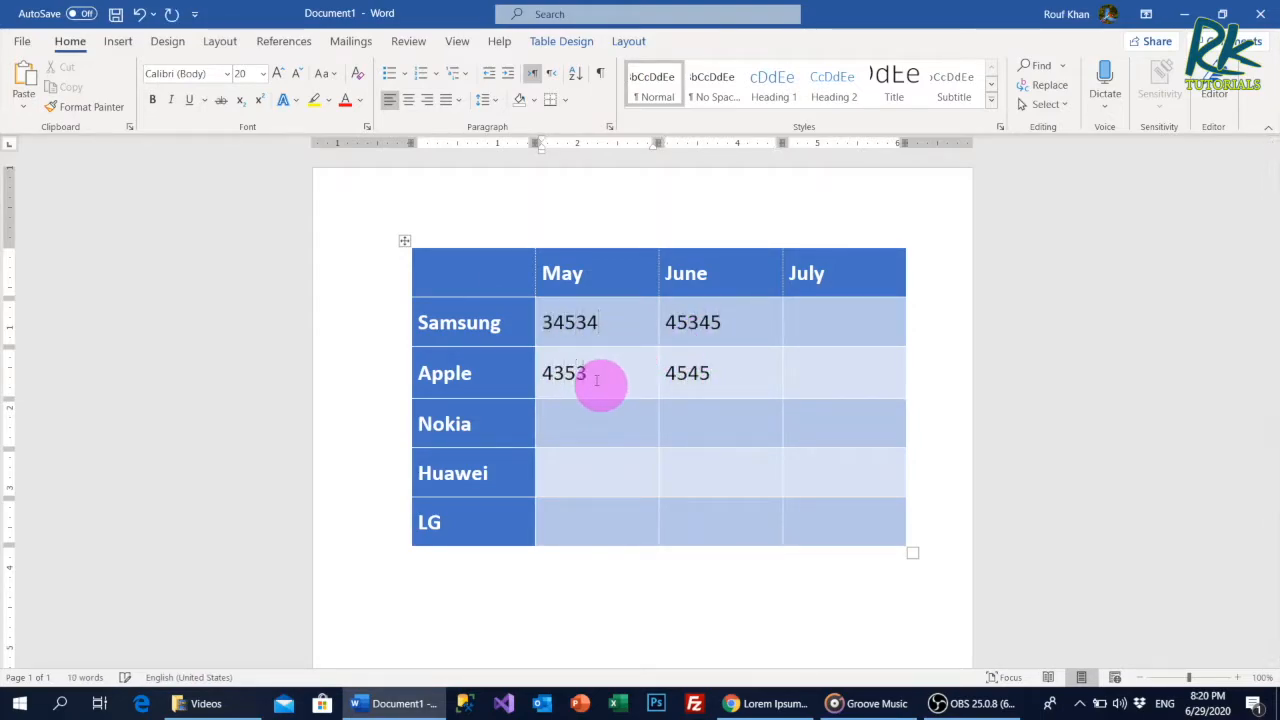
left_click(598, 420)
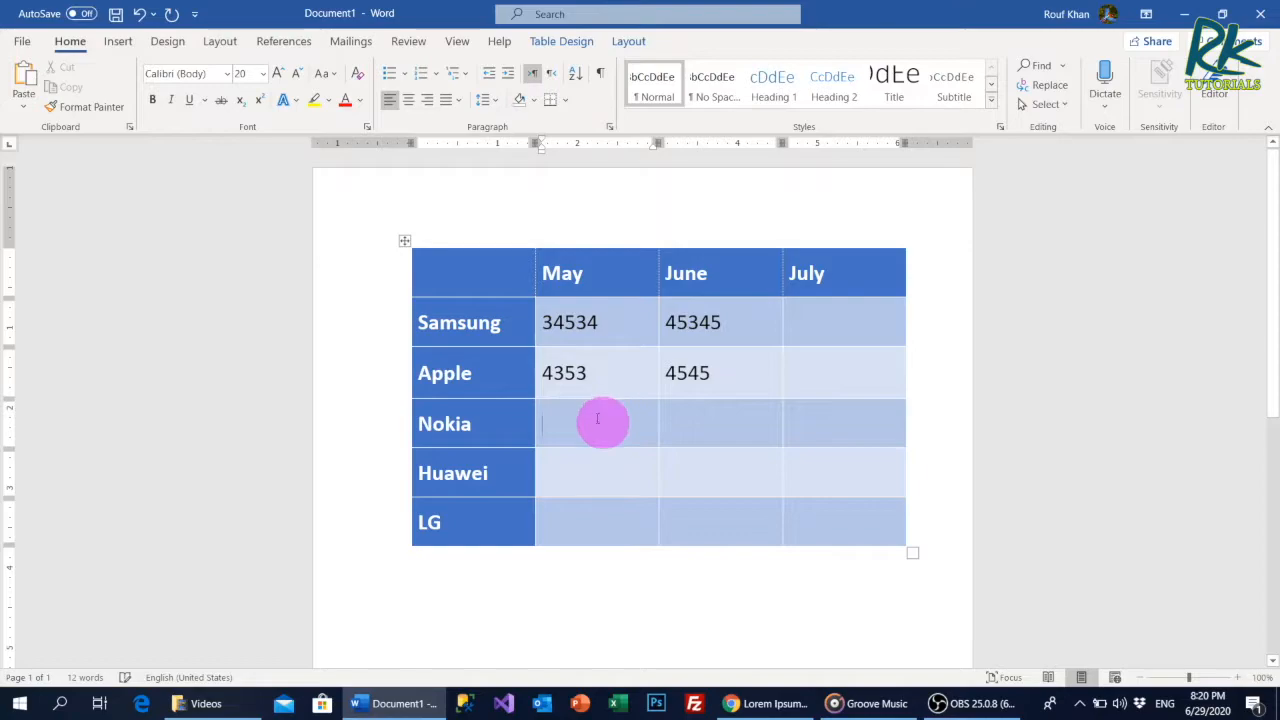
Delete the whole monthly phone-brand table and insert a blank table with 4 columns and 5 rows.
left_click(404, 241)
key("BackSpace")
left_click(118, 41)
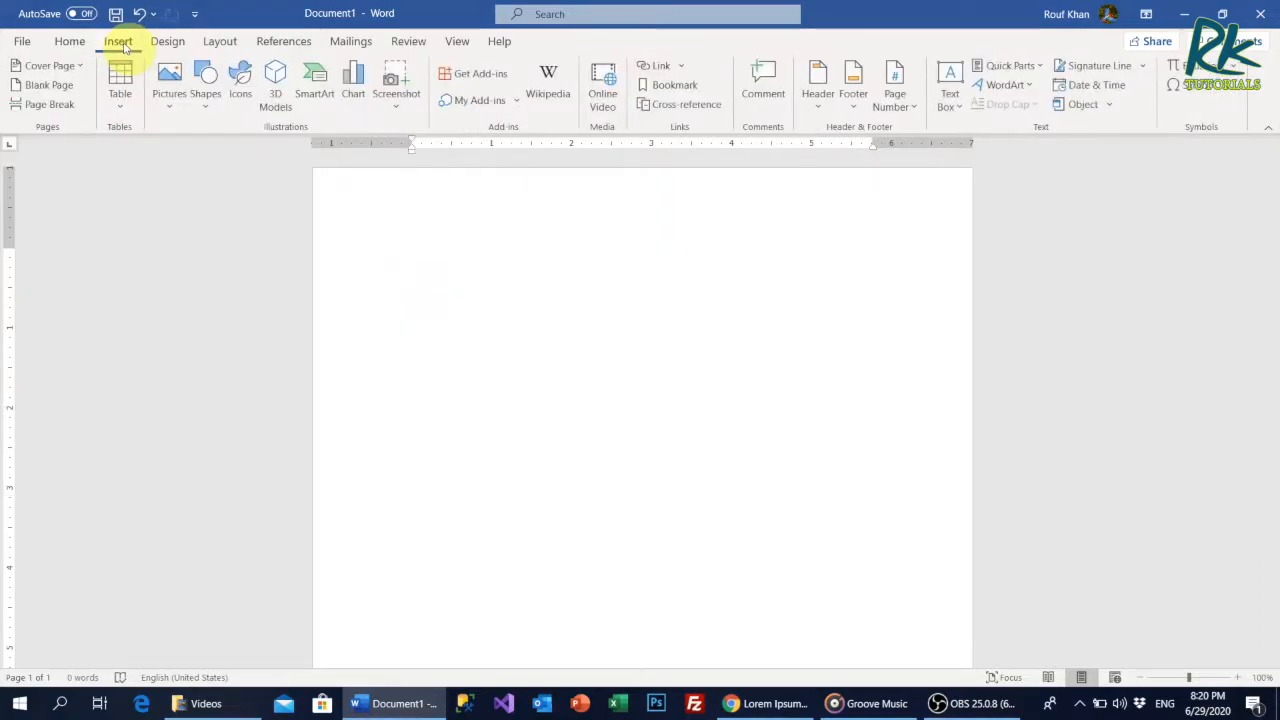
left_click(120, 104)
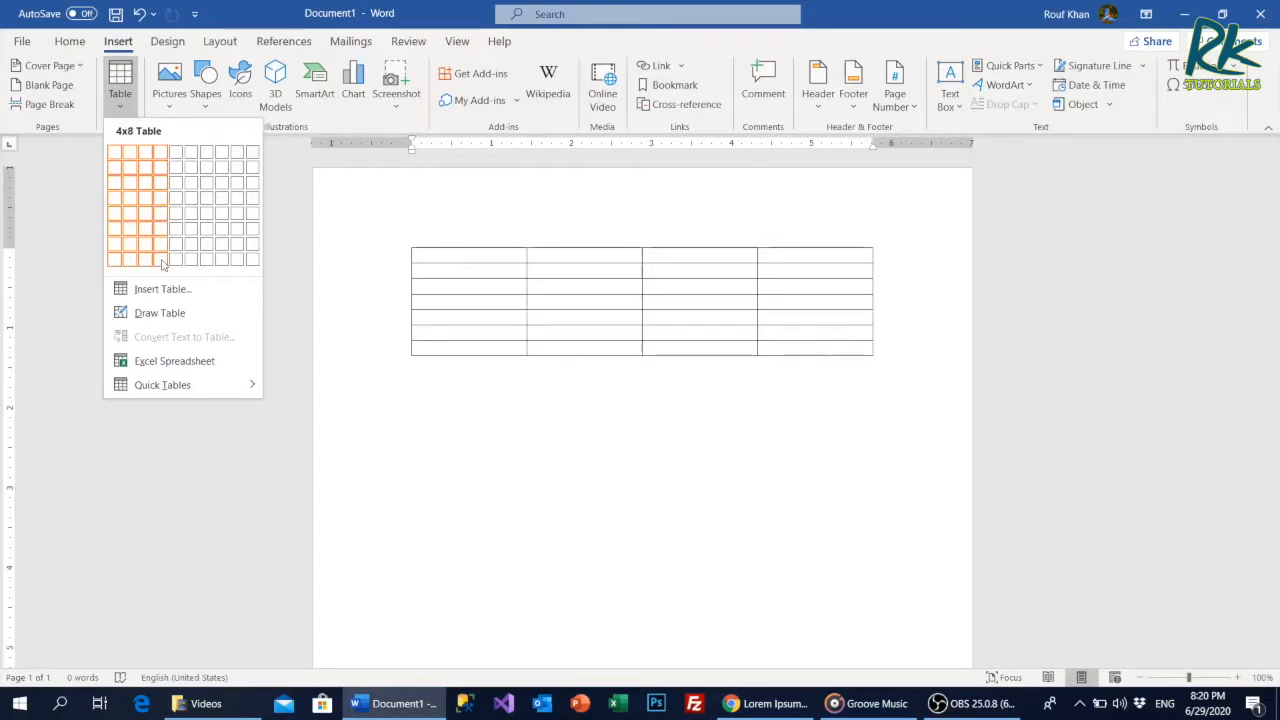
left_click(184, 290)
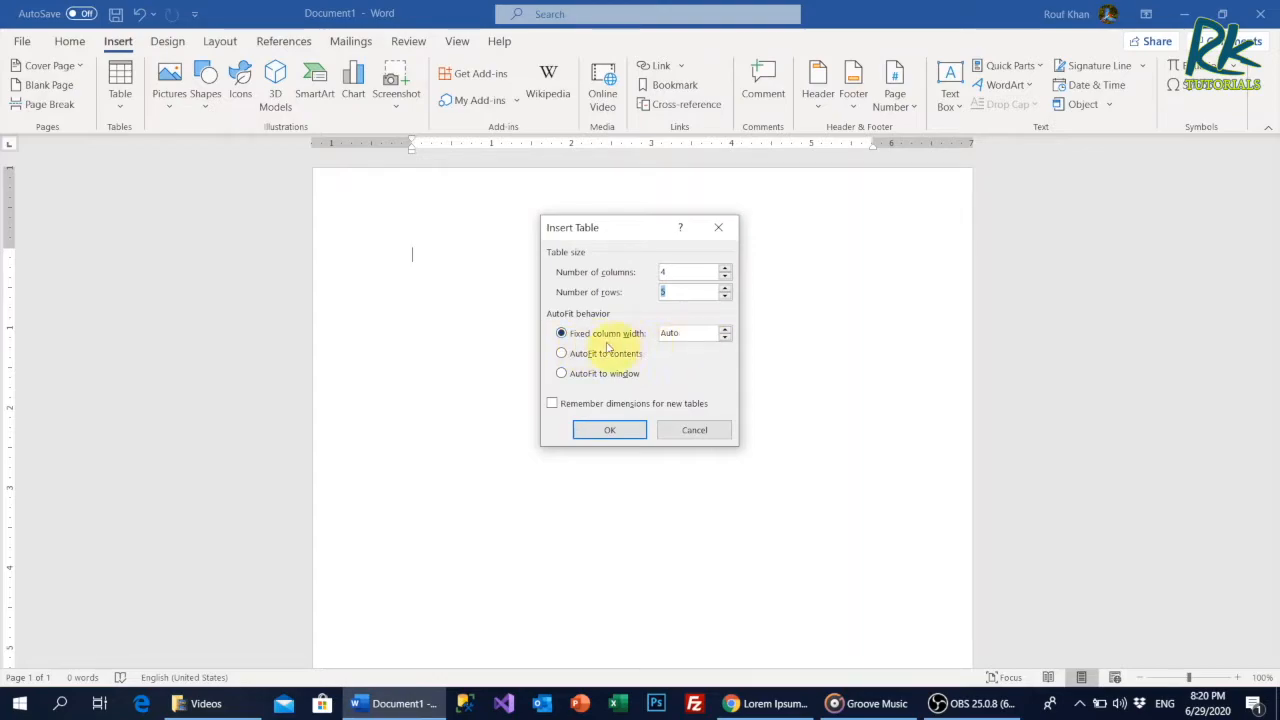
left_click(609, 432)
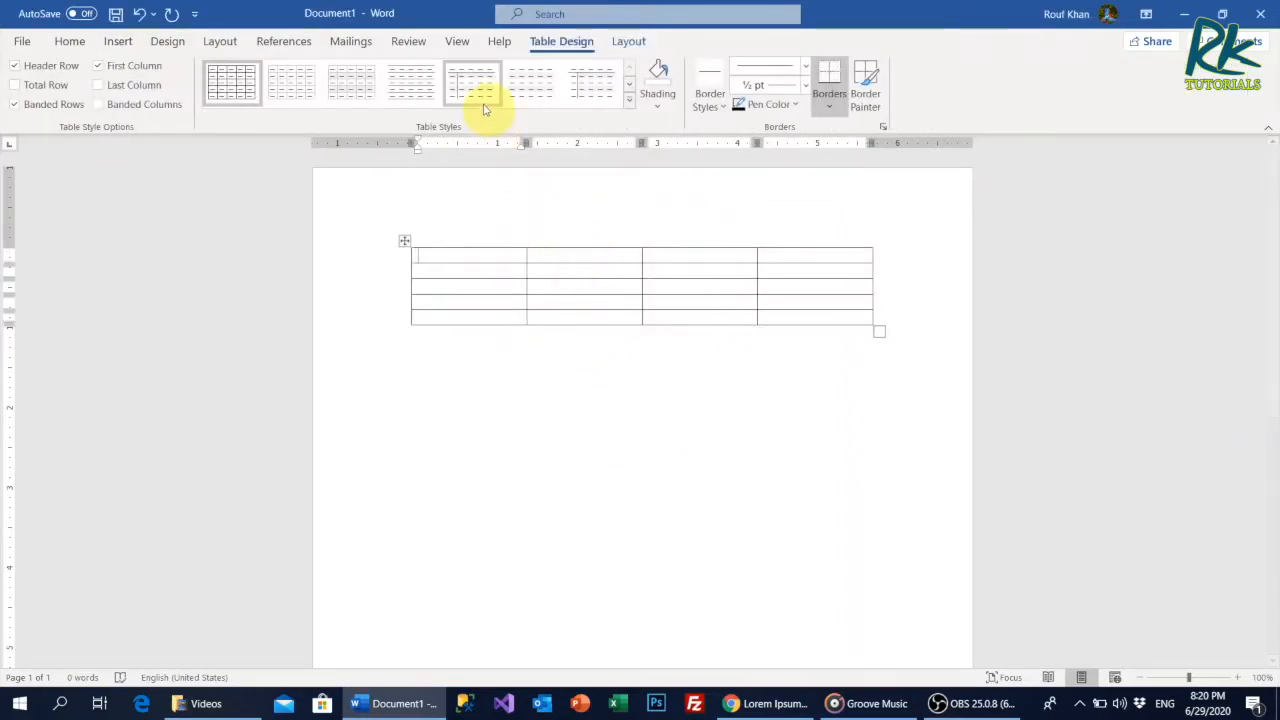
Apply the dark orange grid style with a filled header and first column to the blank table, and show formatting marks.
left_click(629, 98)
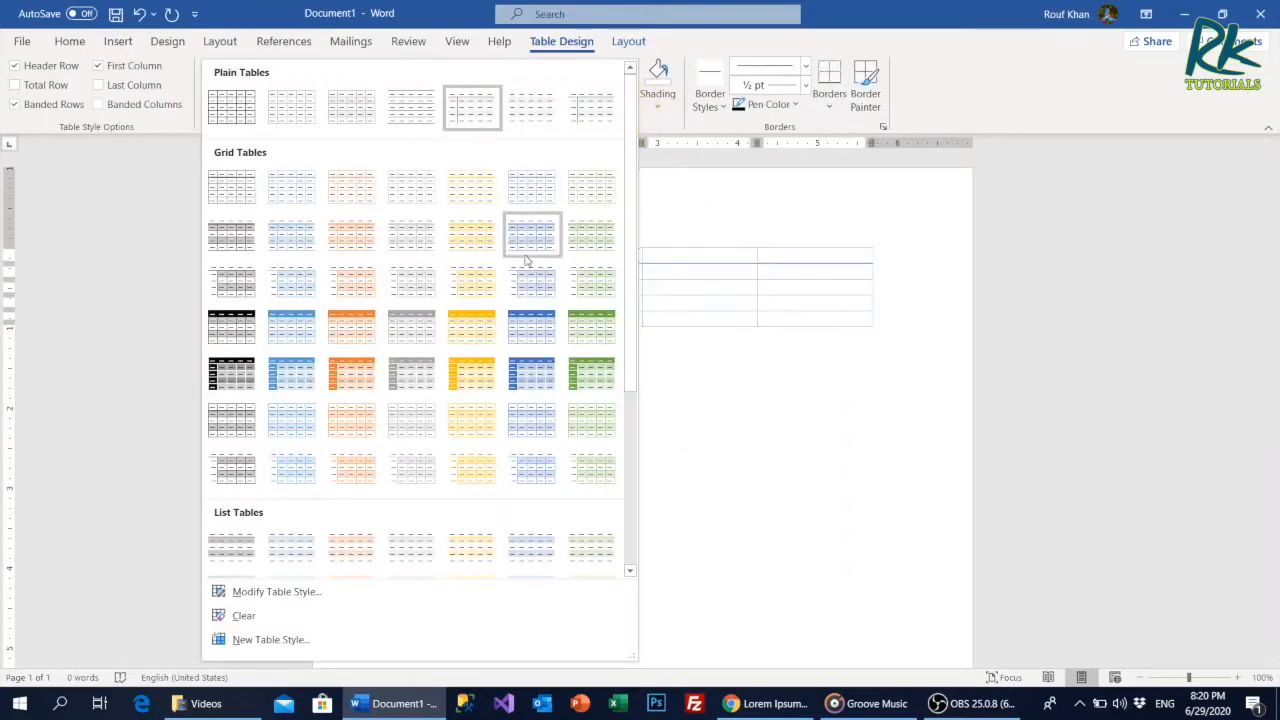
left_click(348, 382)
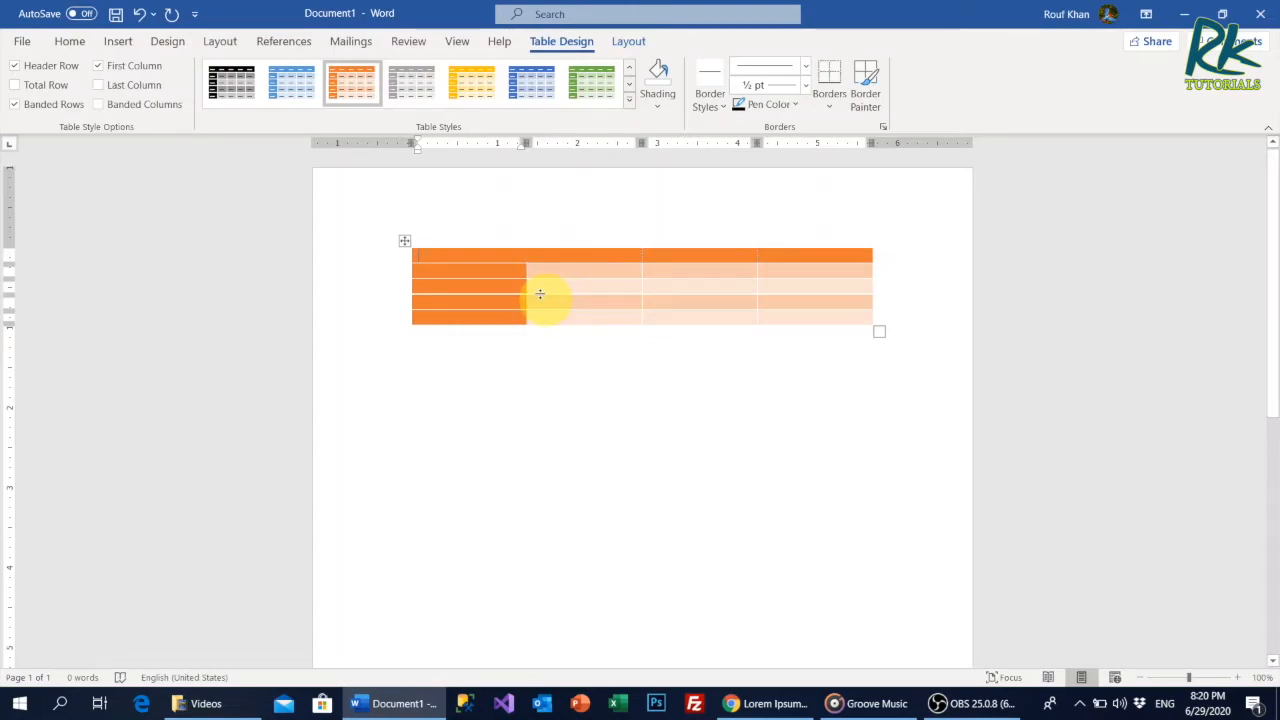
left_click(74, 45)
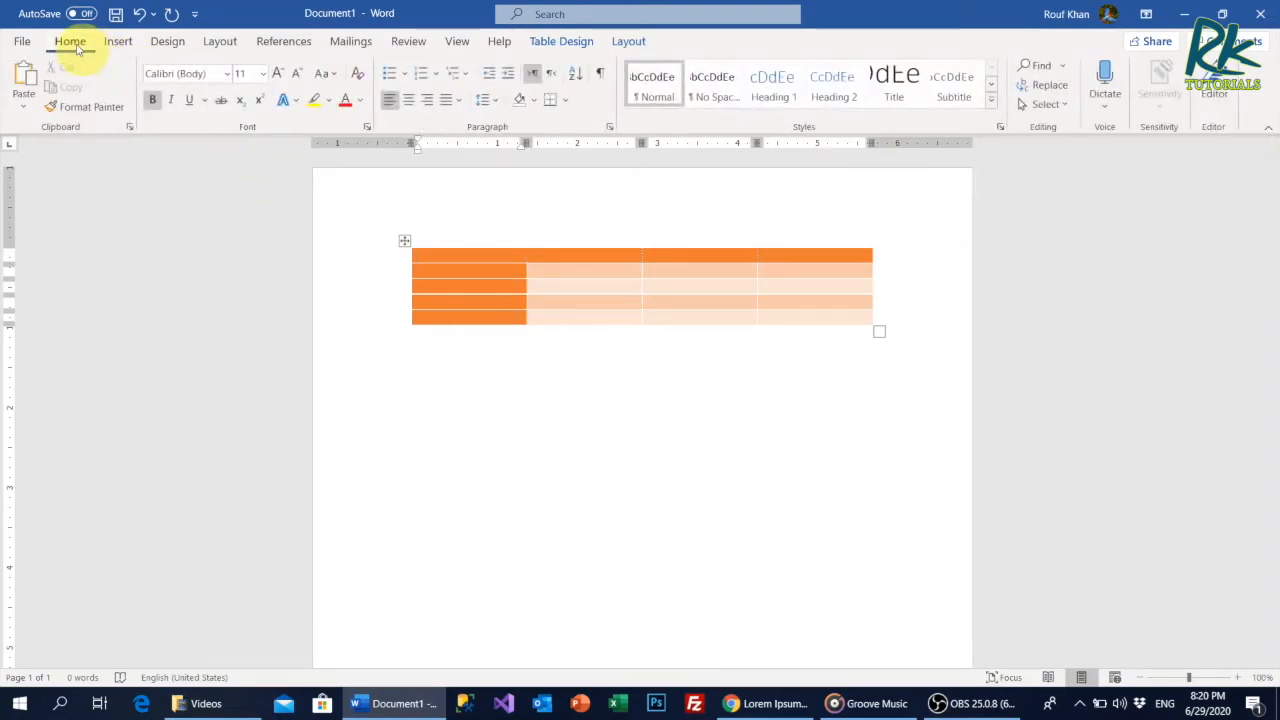
left_click(599, 76)
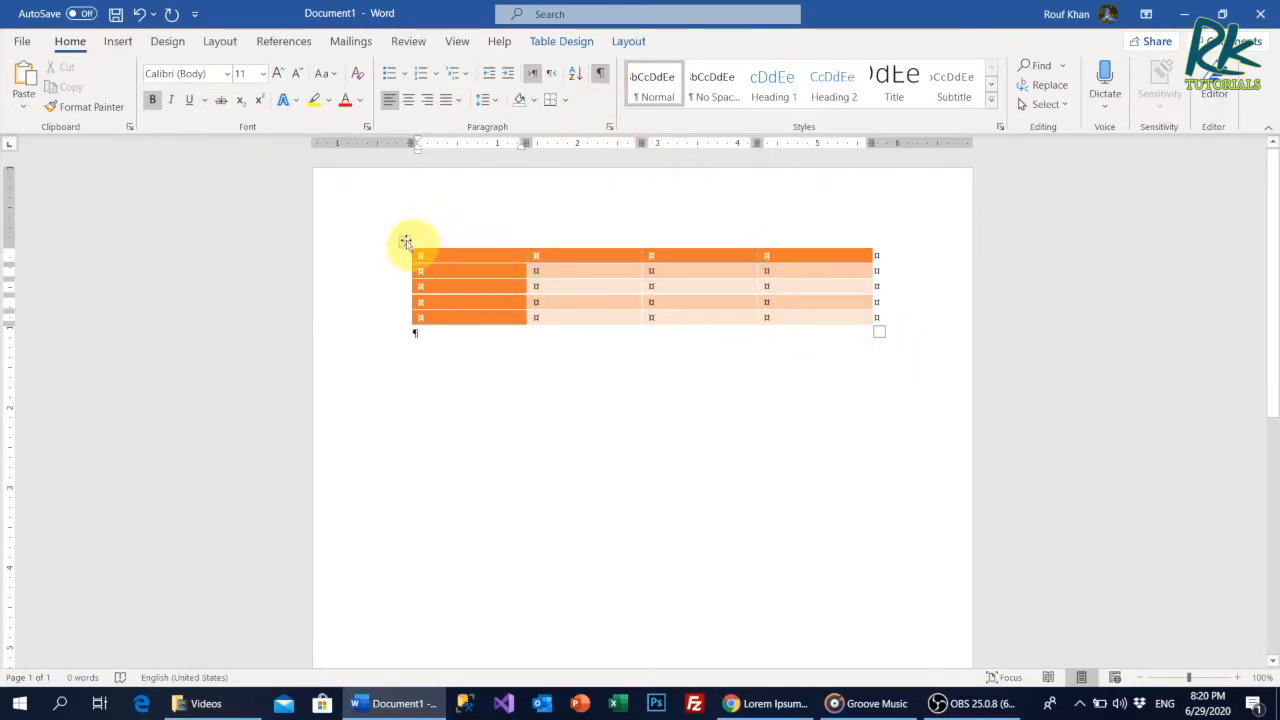
Enlarge the whole table proportionally until its cells are about 1.53" wide and 0.53" high.
mouse_move(404, 241)
left_mouse_down()
mouse_move(397, 377)
mouse_move(378, 391)
mouse_move(531, 471)
mouse_move(646, 363)
mouse_move(457, 297)
mouse_move(380, 246)
mouse_move(403, 237)
left_mouse_up()
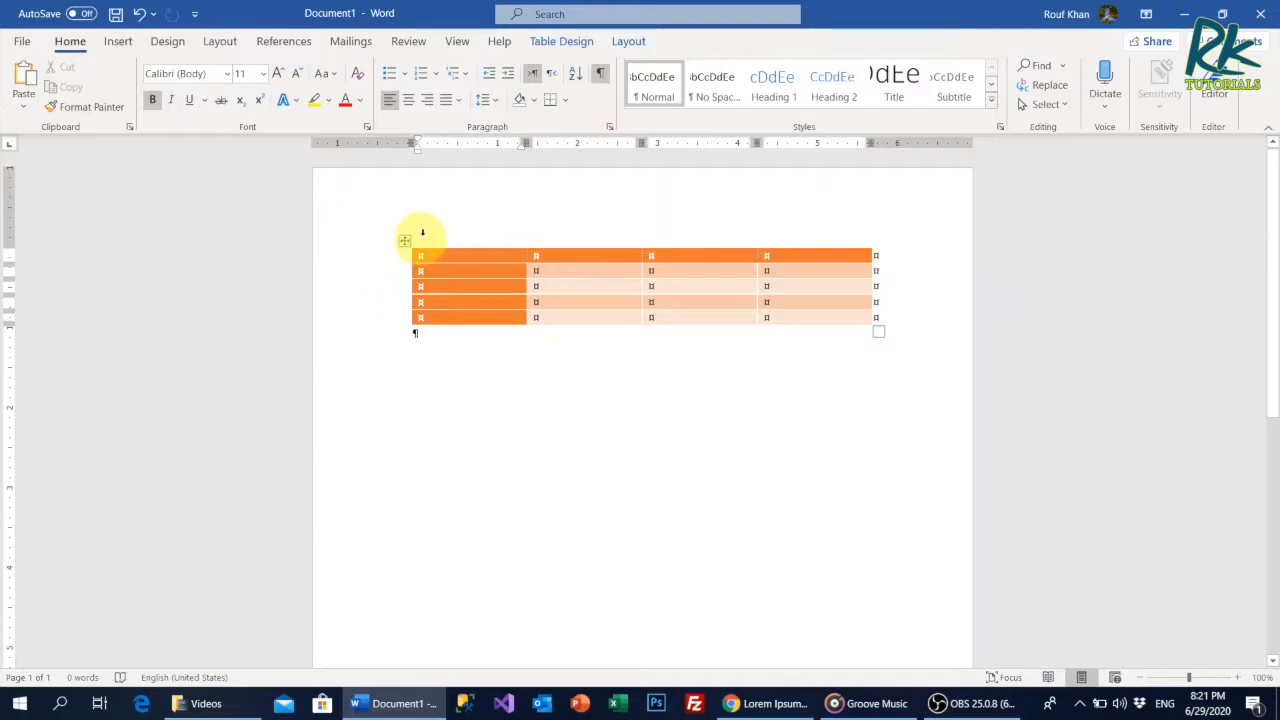
left_click_drag(878, 333, 906, 470)
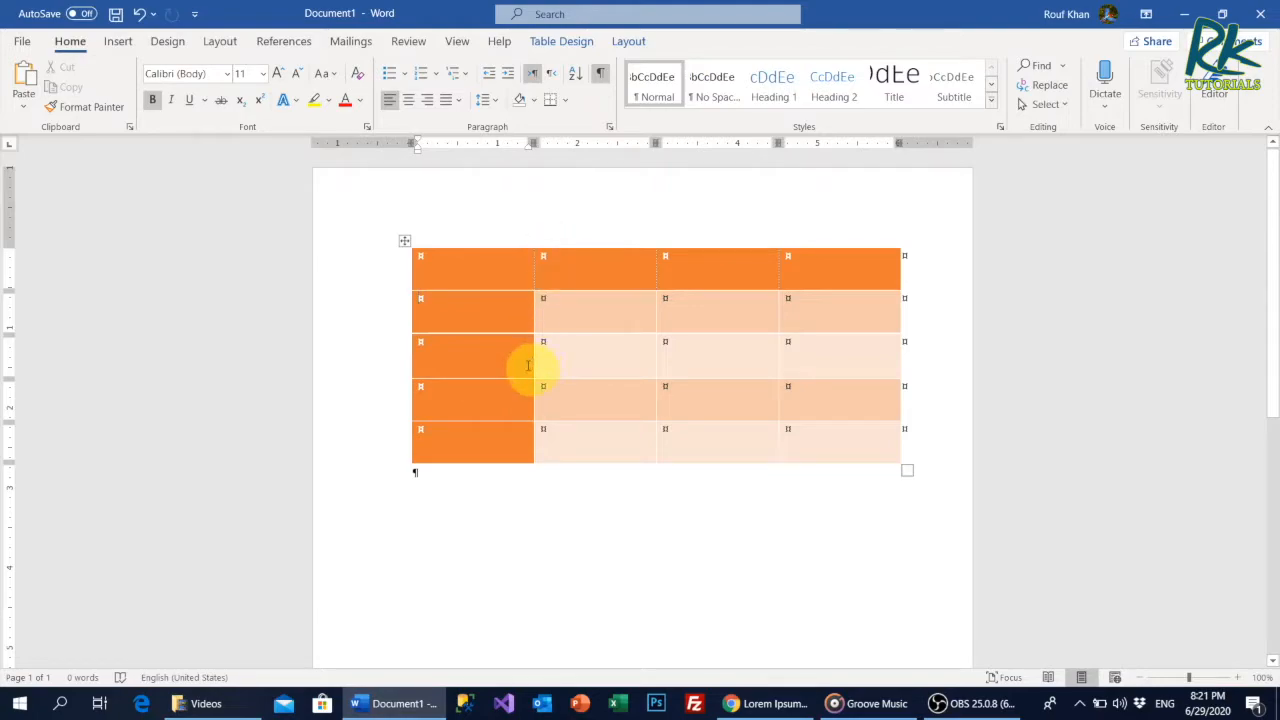
left_click(630, 42)
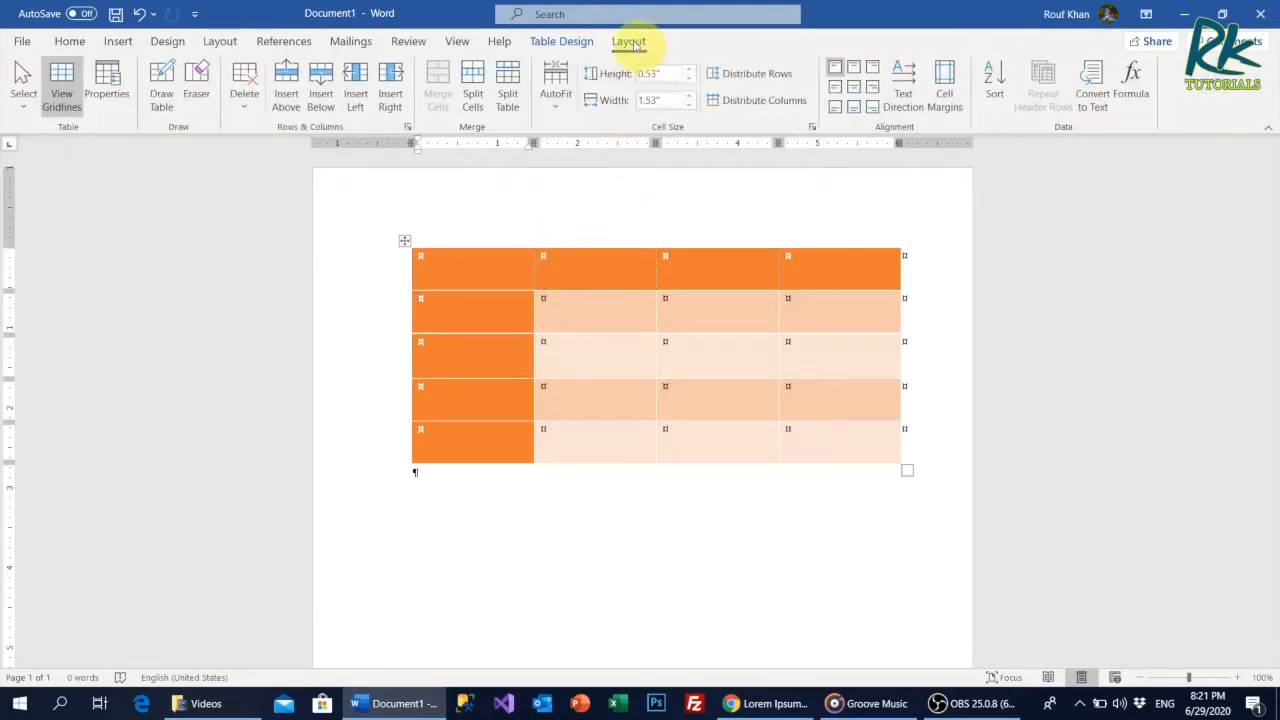
Insert a new row above the table's third row and another row directly below that new one.
left_click(587, 357)
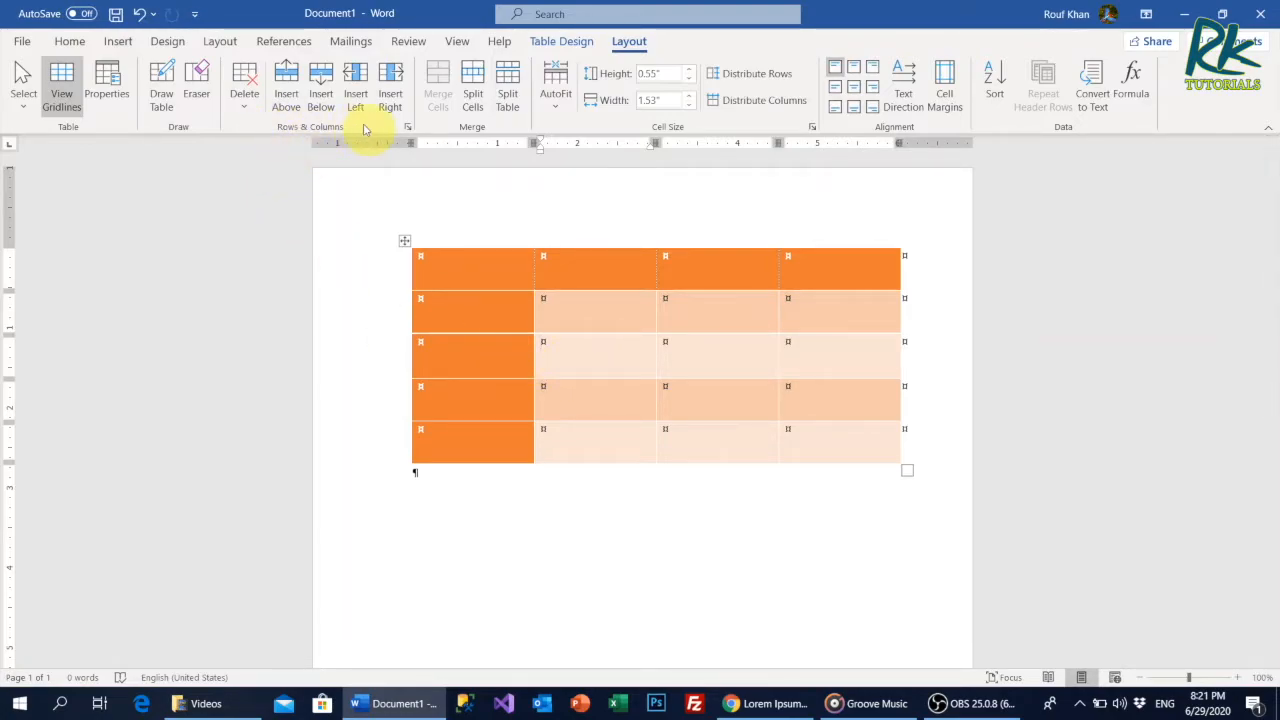
left_click(285, 88)
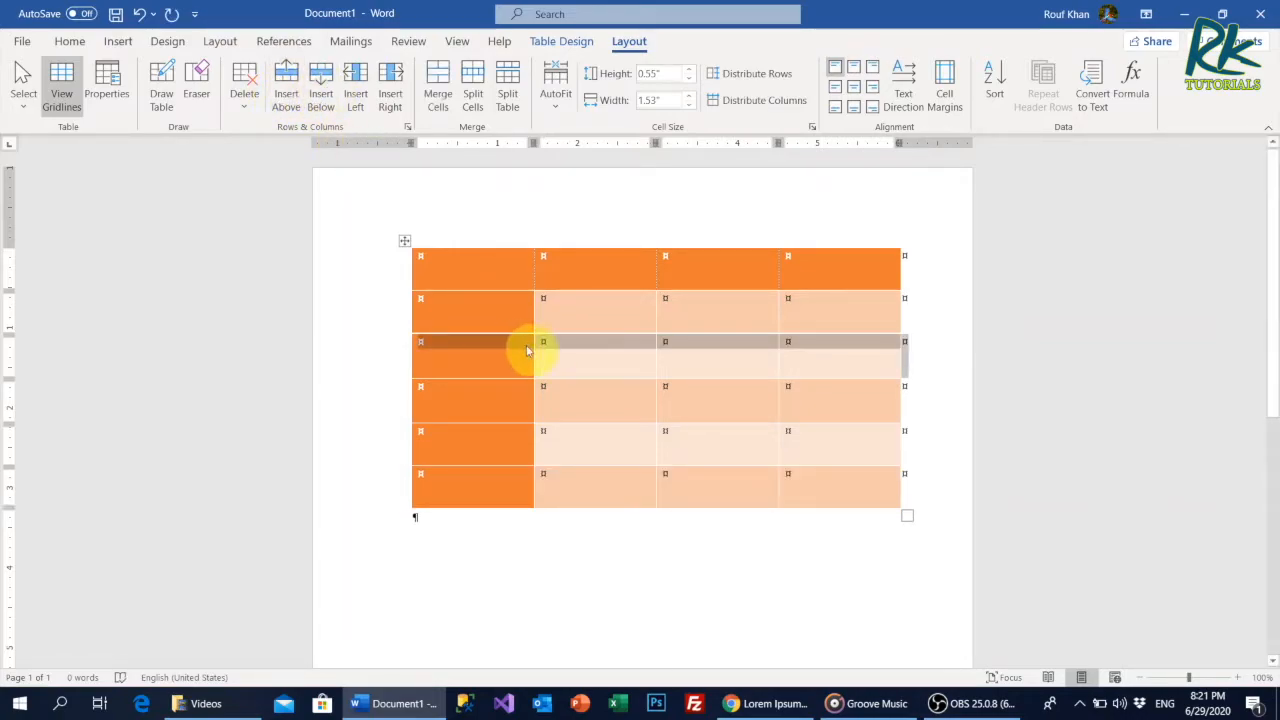
left_click(325, 84)
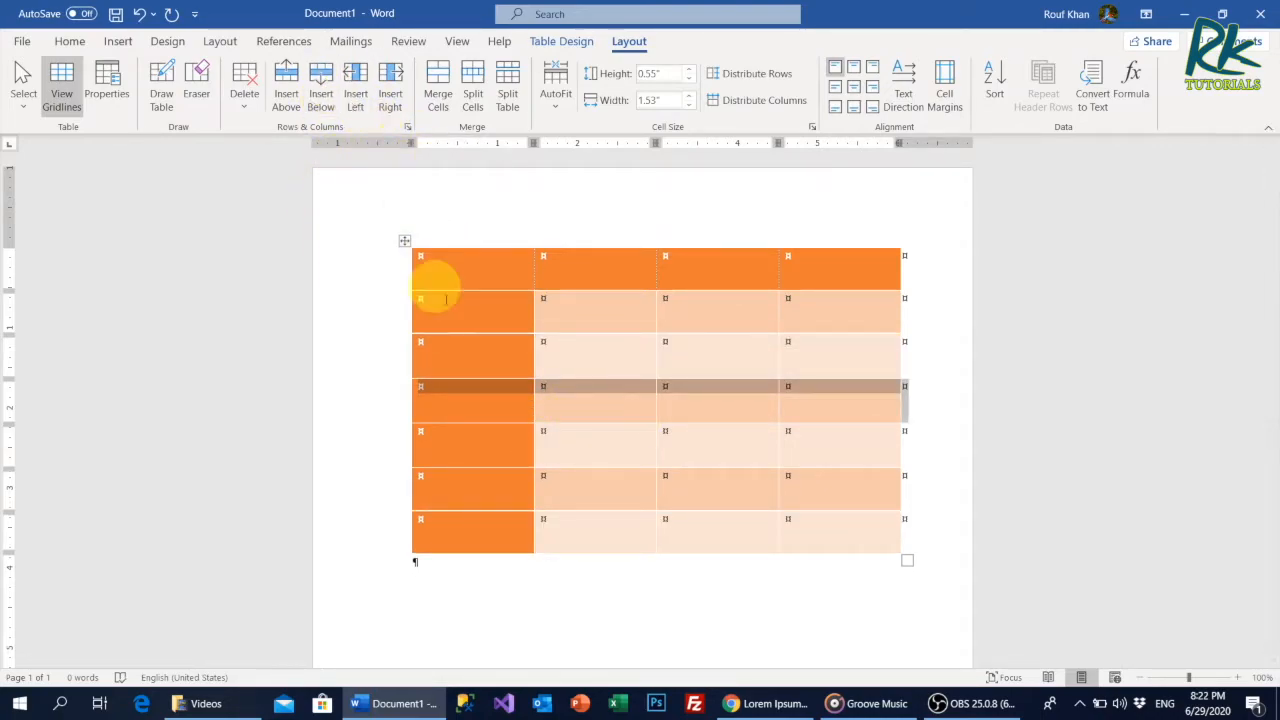
Try inserting a column before the second column and another after the third, and undo both insertions.
left_click(594, 309)
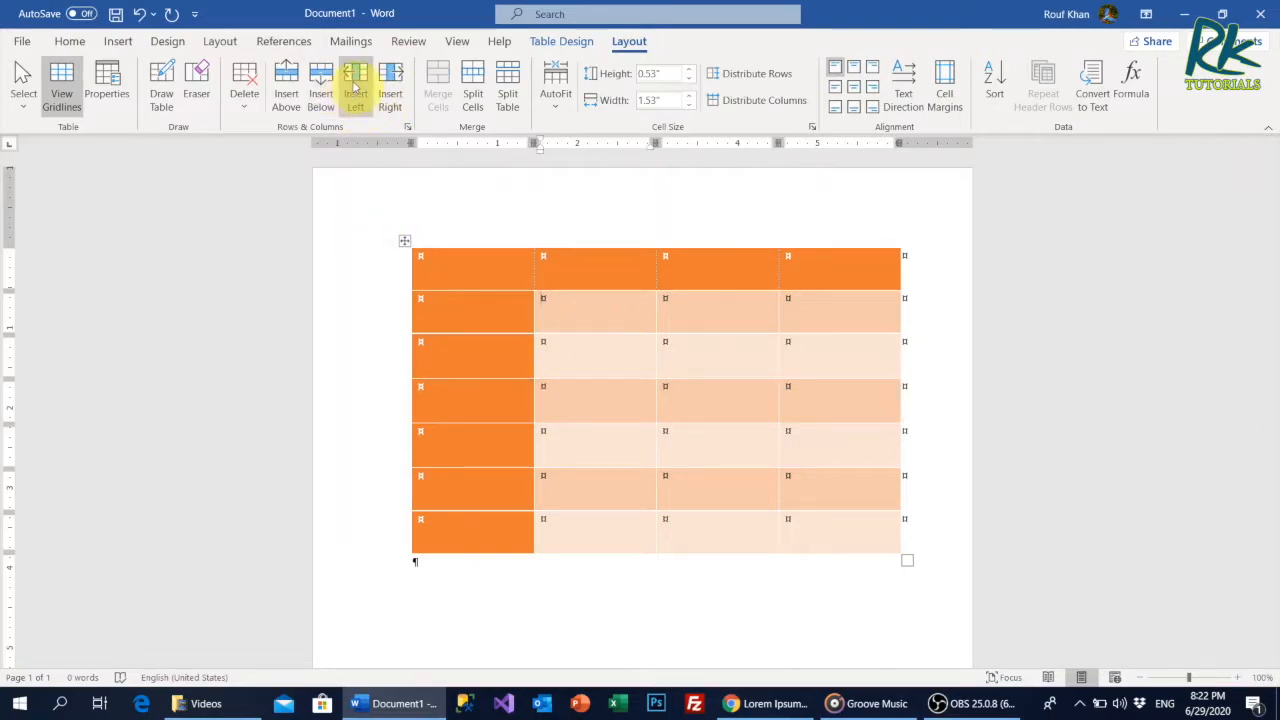
left_click(355, 95)
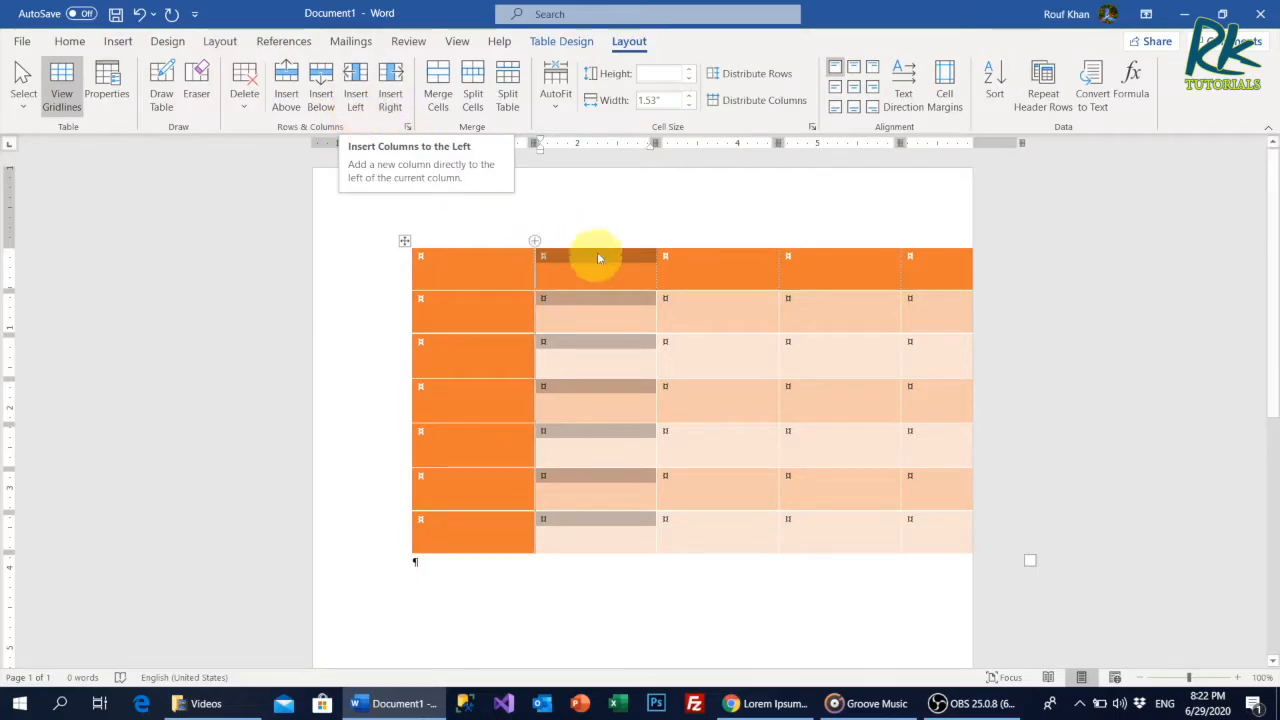
left_click(694, 274)
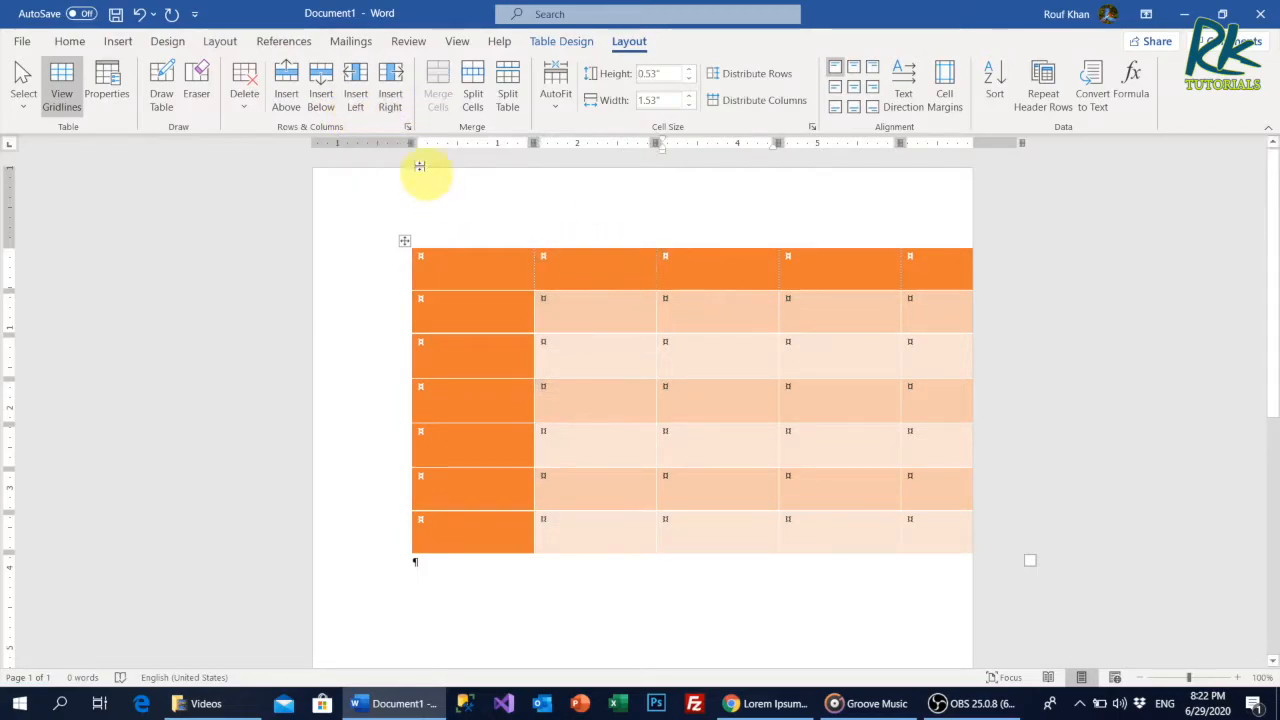
left_click(390, 98)
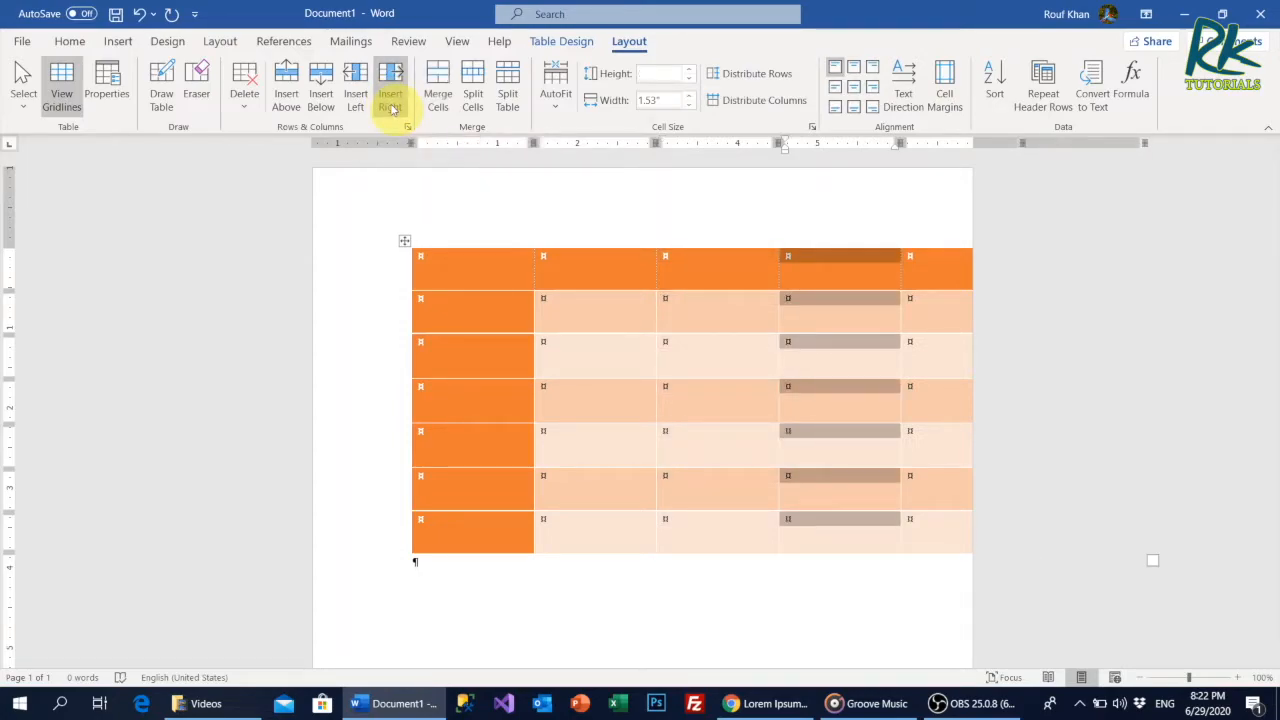
key("ctrl+z")
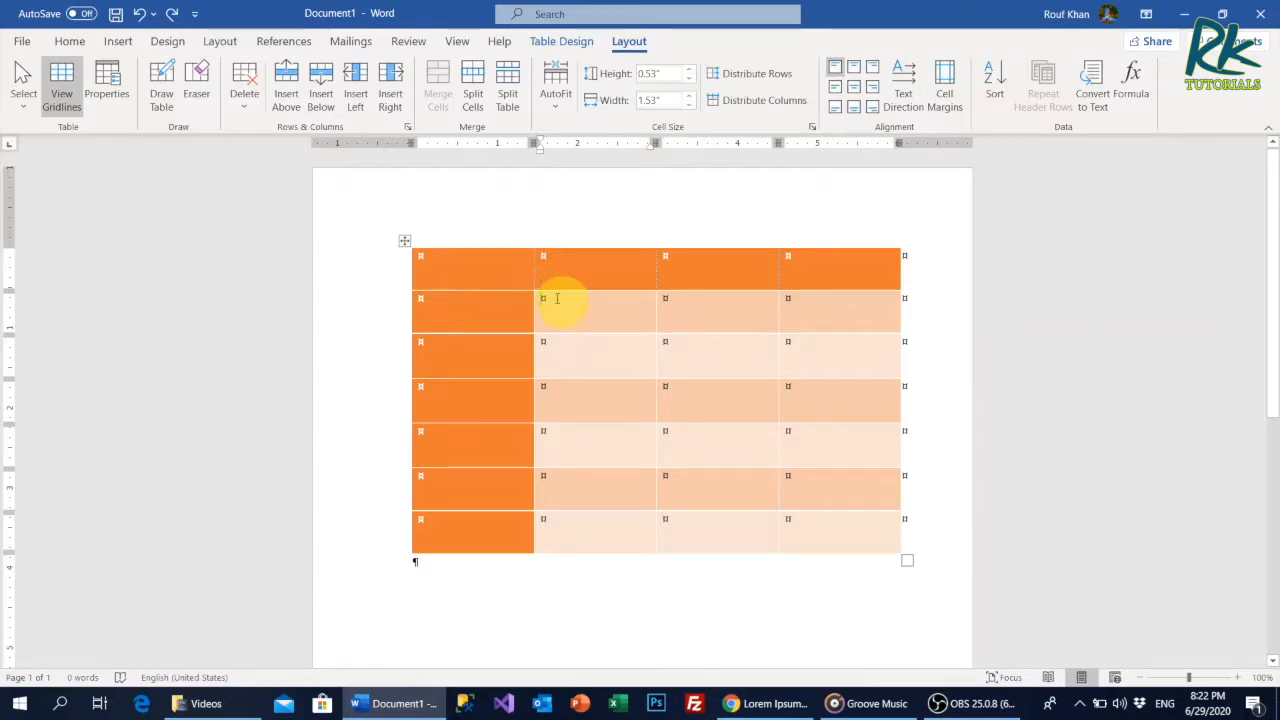
Select the four rows below the header row and insert four new rows beneath them.
left_click_drag(522, 358, 808, 423)
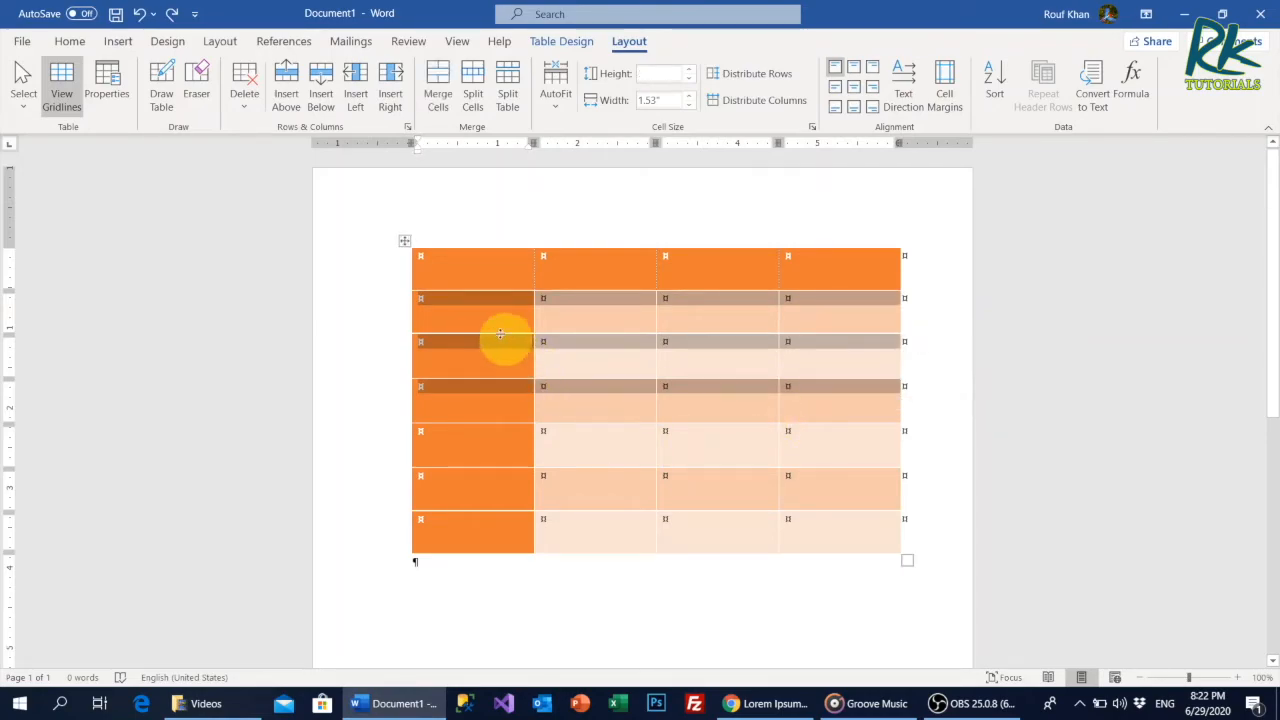
left_click_drag(486, 320, 822, 463)
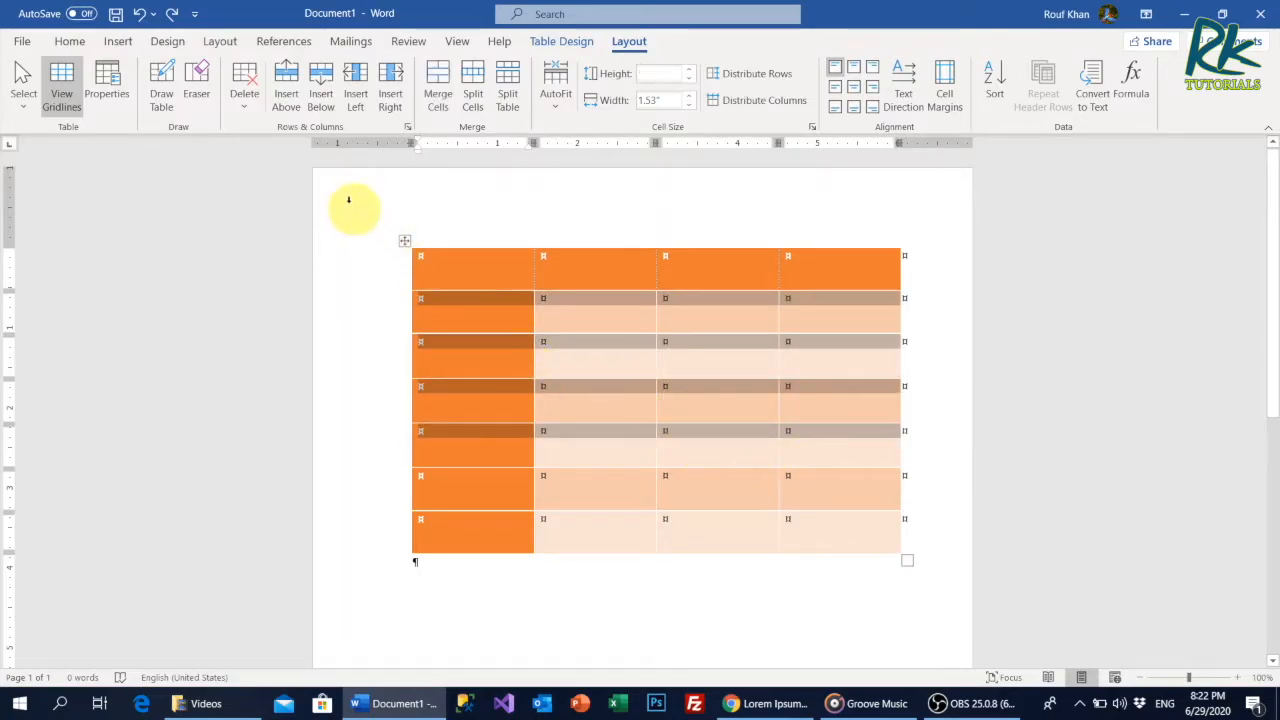
left_click(318, 103)
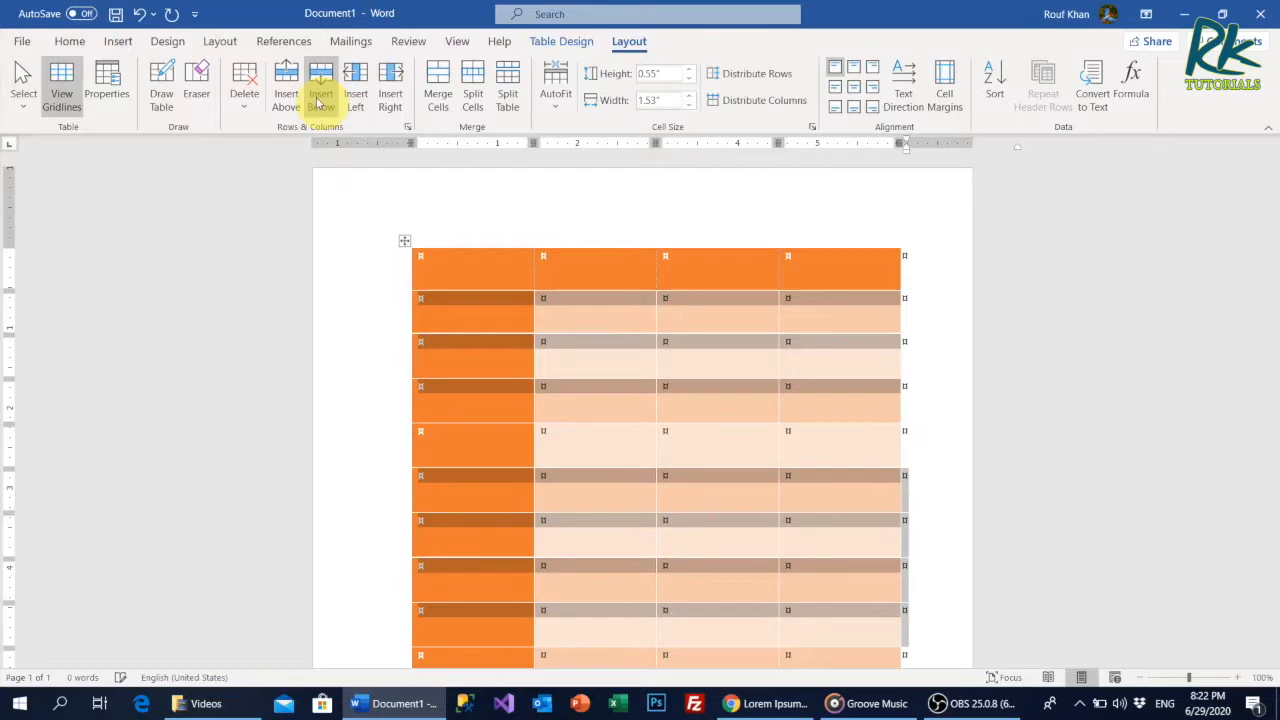
scroll(574, 438, "down", 1)
scroll(574, 438, "down", 1)
left_click(582, 428)
scroll(590, 430, "up", 2)
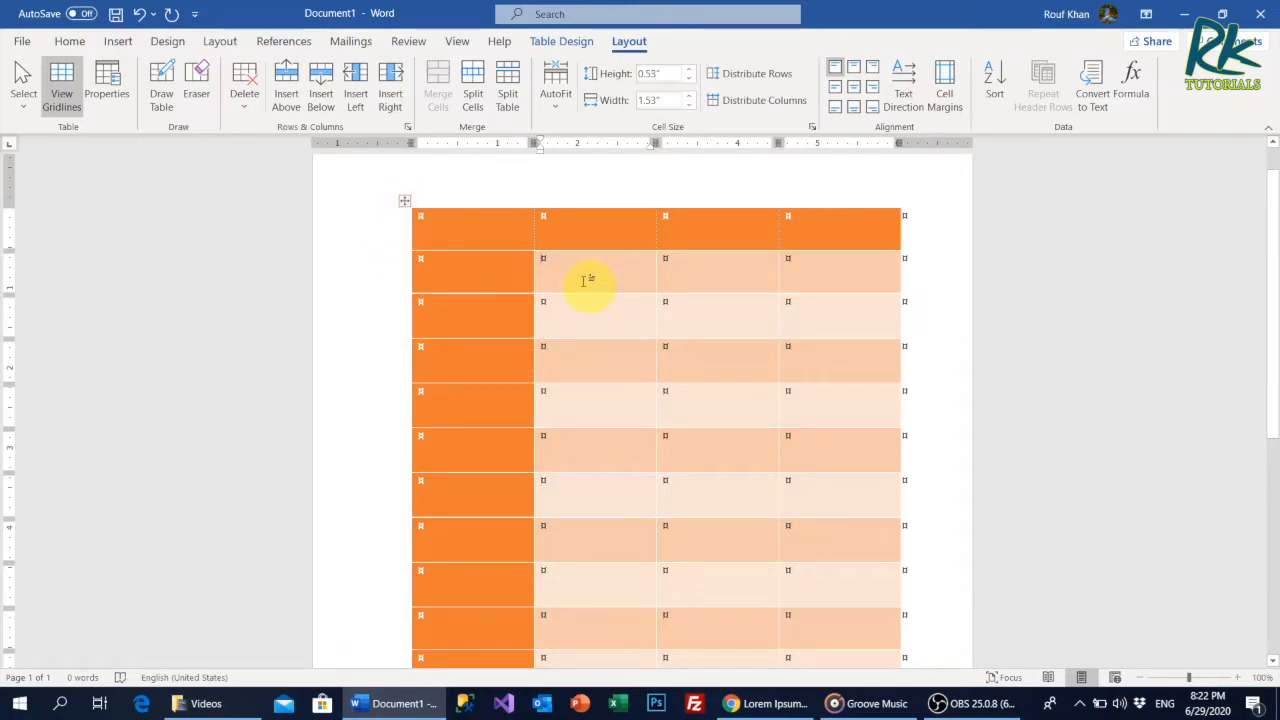
Delete the table's third row.
left_click(472, 318)
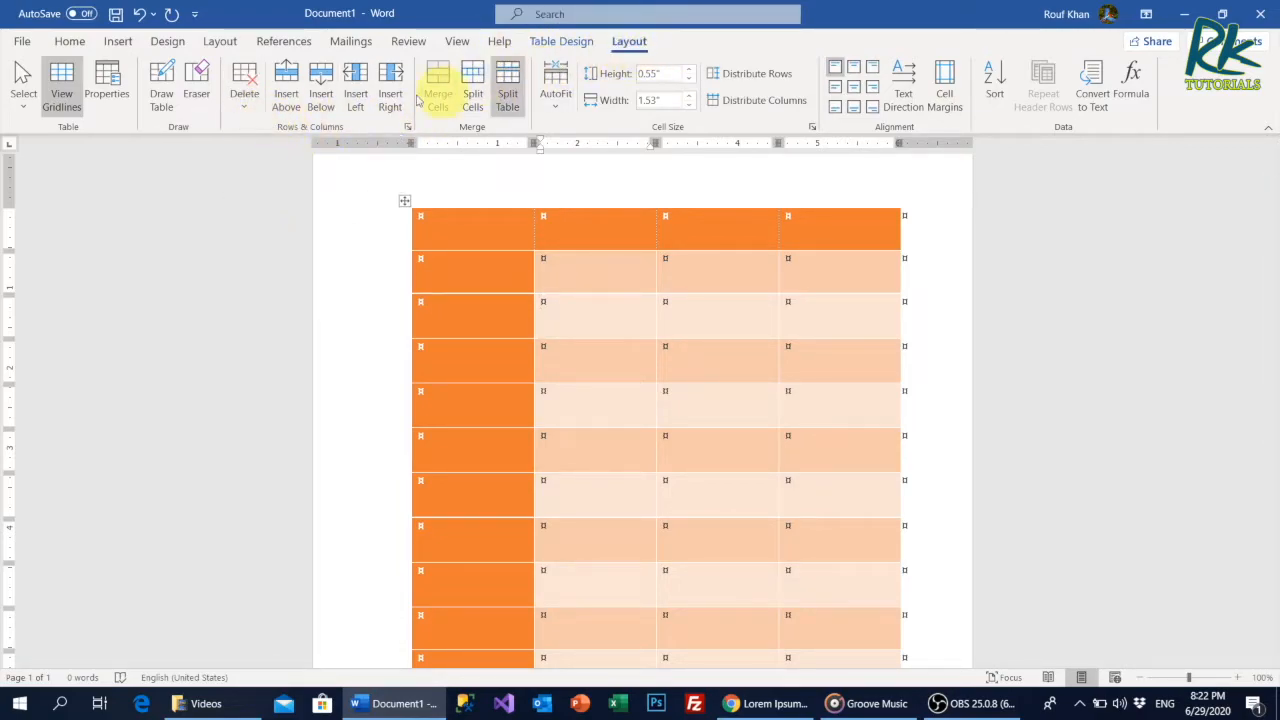
left_click(245, 108)
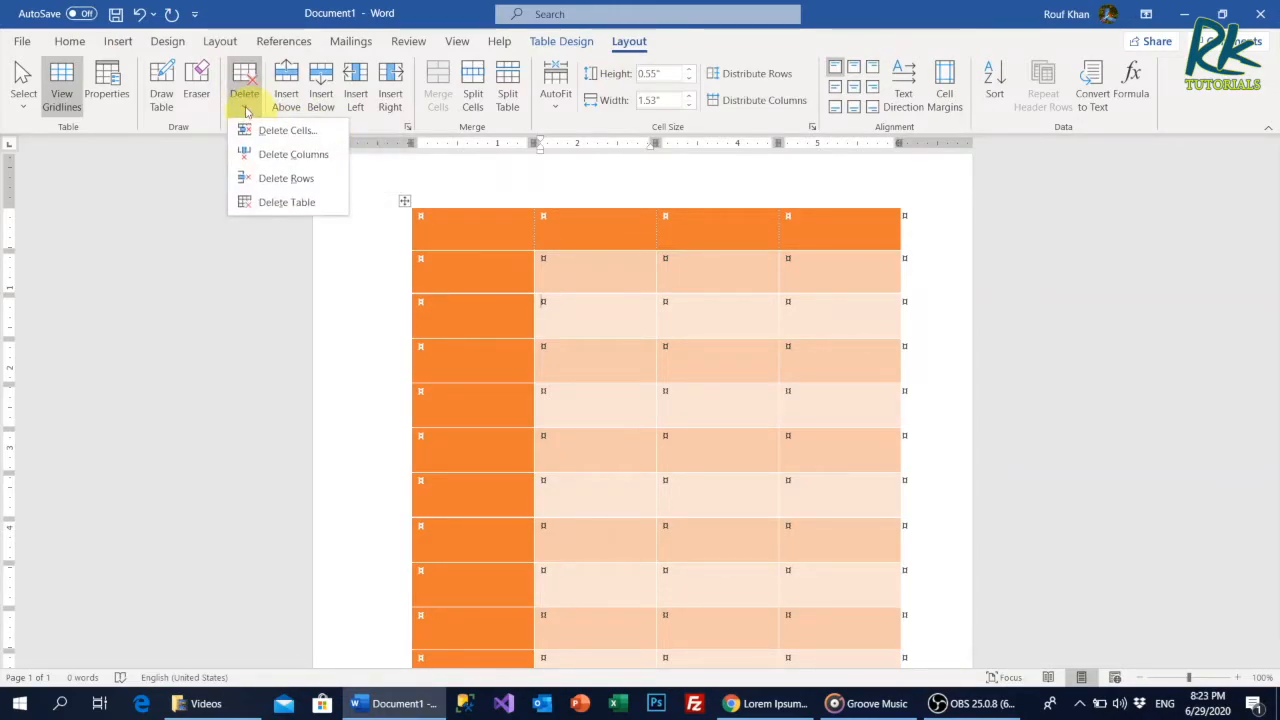
left_click(287, 178)
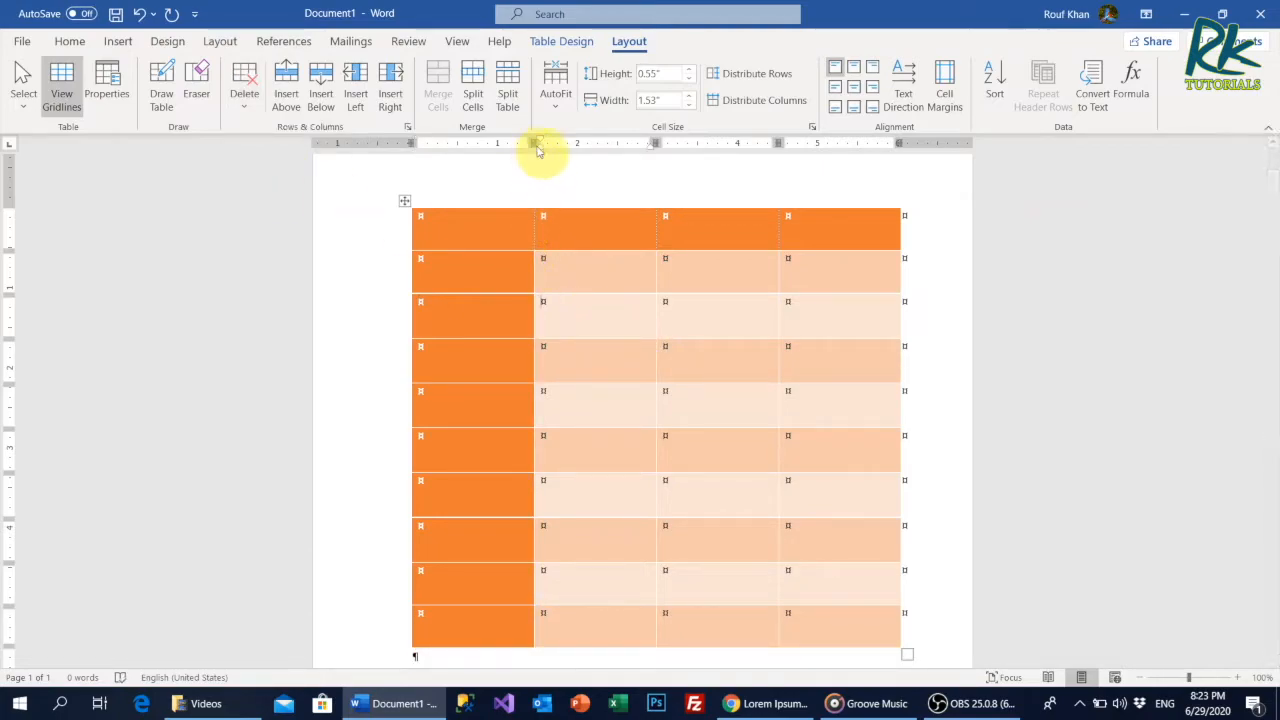
Narrow the first column so the second becomes about 1.62" wide, and make the header row taller.
mouse_move(533, 229)
left_mouse_down()
mouse_move(571, 234)
mouse_move(493, 232)
mouse_move(526, 236)
left_mouse_up()
left_click_drag(447, 251, 460, 284)
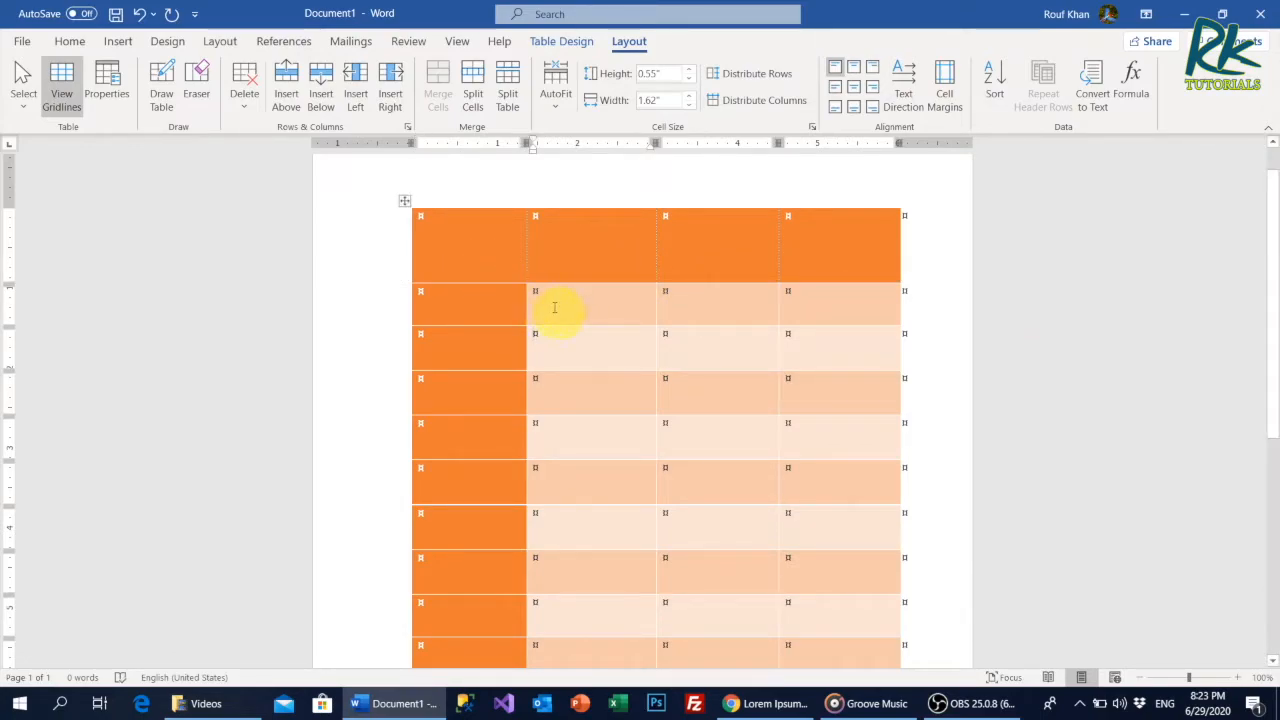
Merge the second, third and fourth cells of the row below the header into one cell.
left_click_drag(554, 308, 810, 307)
left_click_drag(580, 305, 810, 295)
left_click(437, 88)
left_click(607, 328)
left_click(590, 352)
Split the merged cell into three columns and one row, and align its last divider with the column border below.
left_click(605, 310)
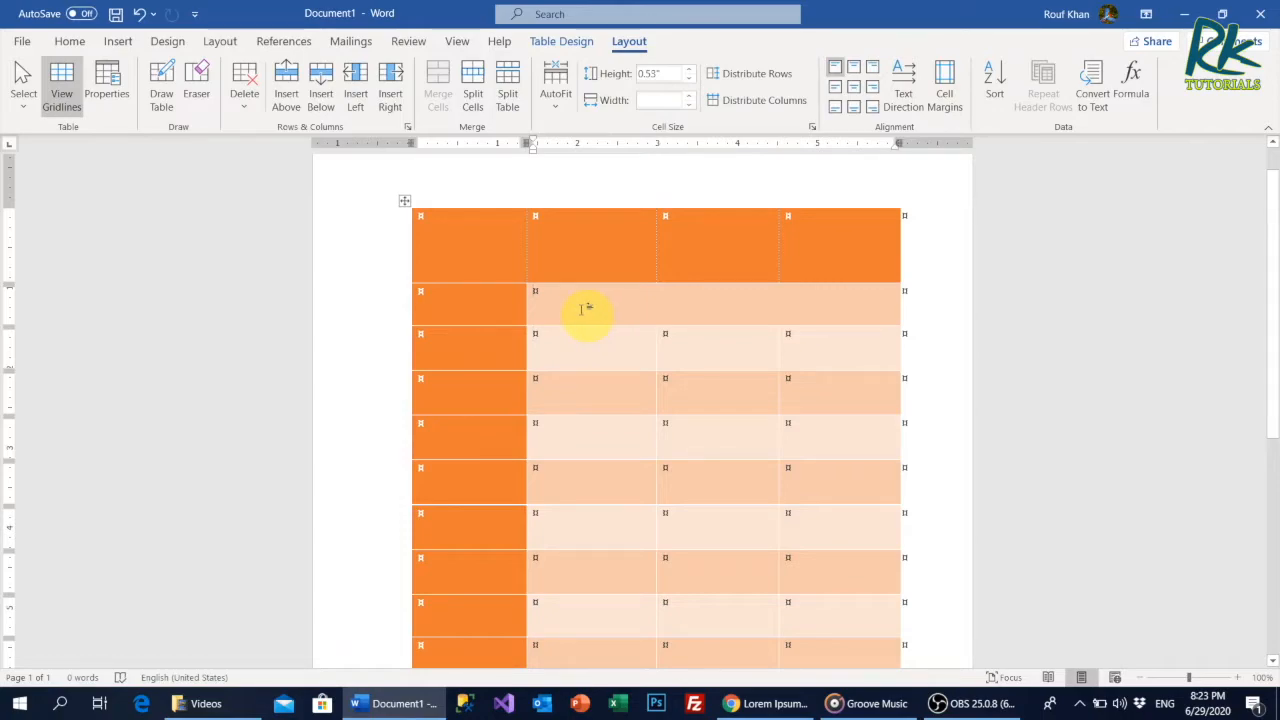
left_click(472, 105)
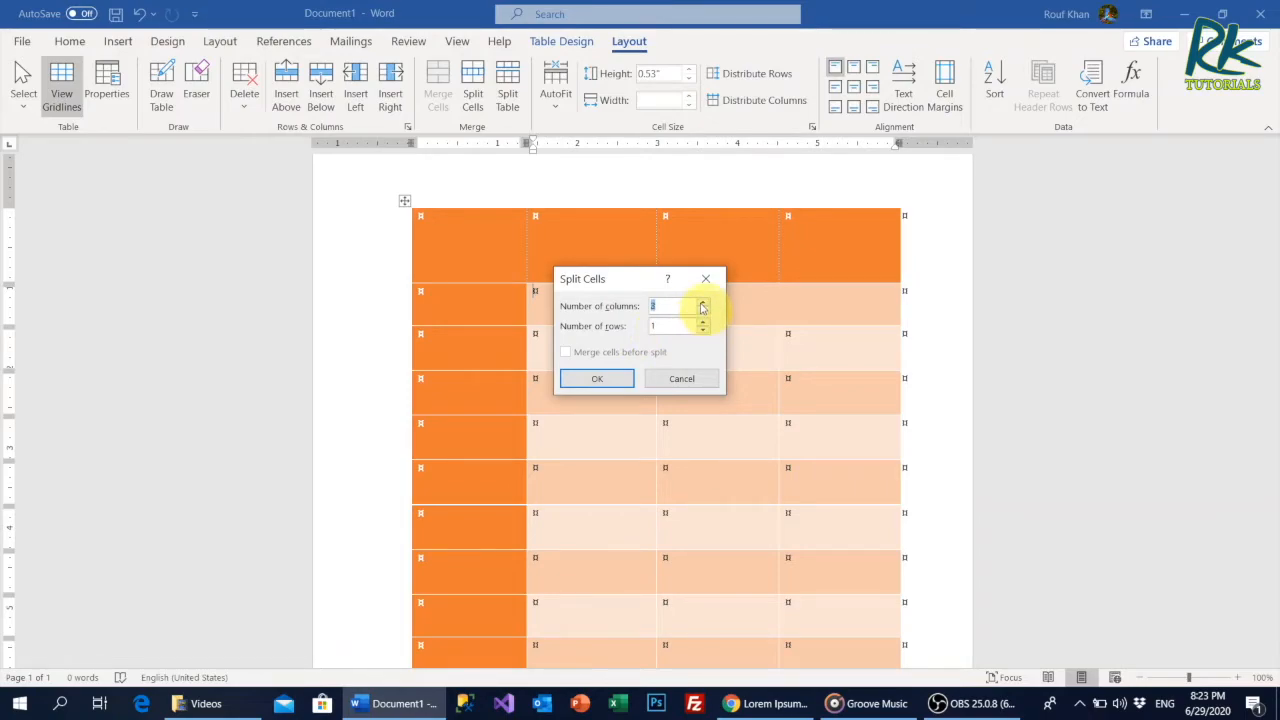
left_click(615, 380)
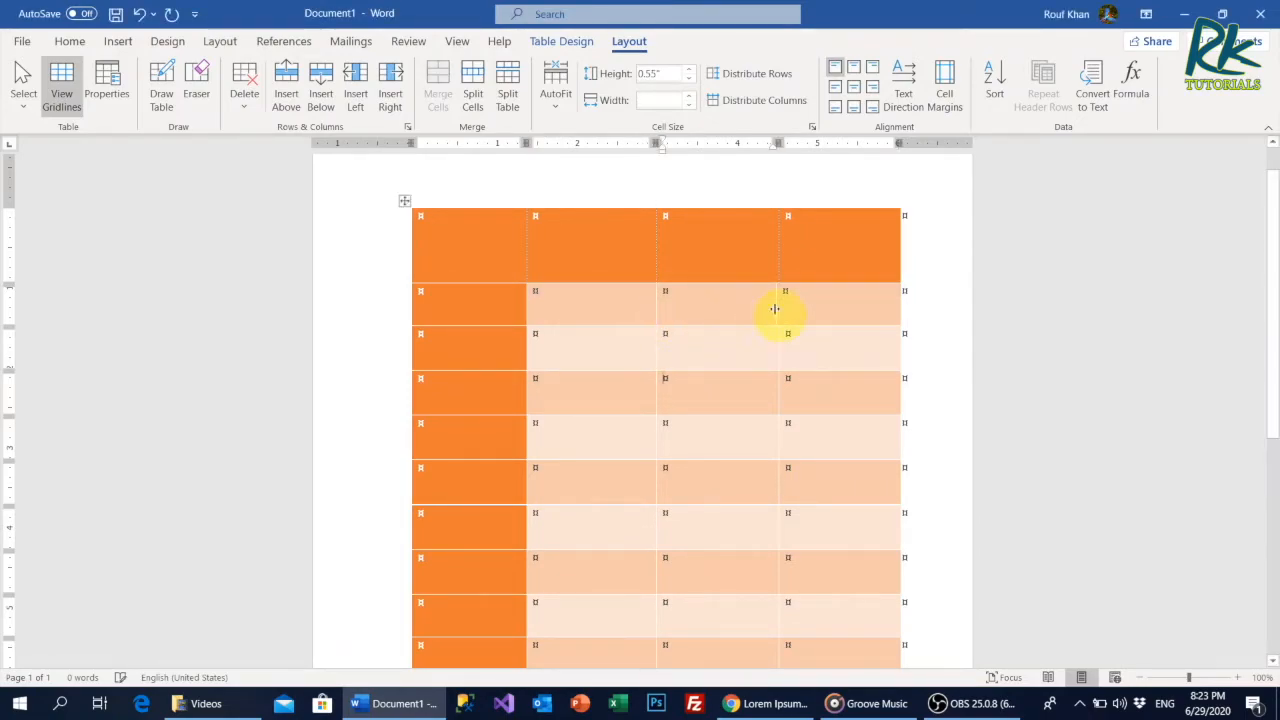
left_click_drag(781, 303, 781, 304)
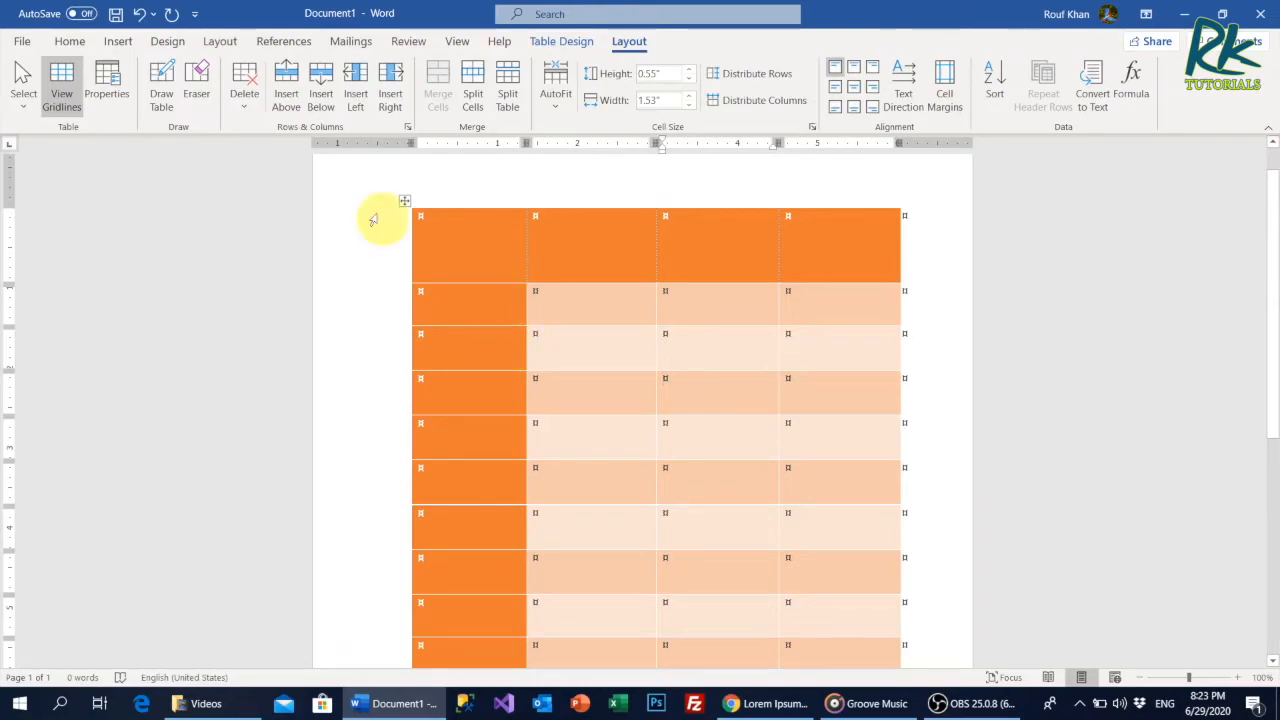
Hide the formatting marks and place the cursor in the second cell of the row below the header.
left_click(70, 41)
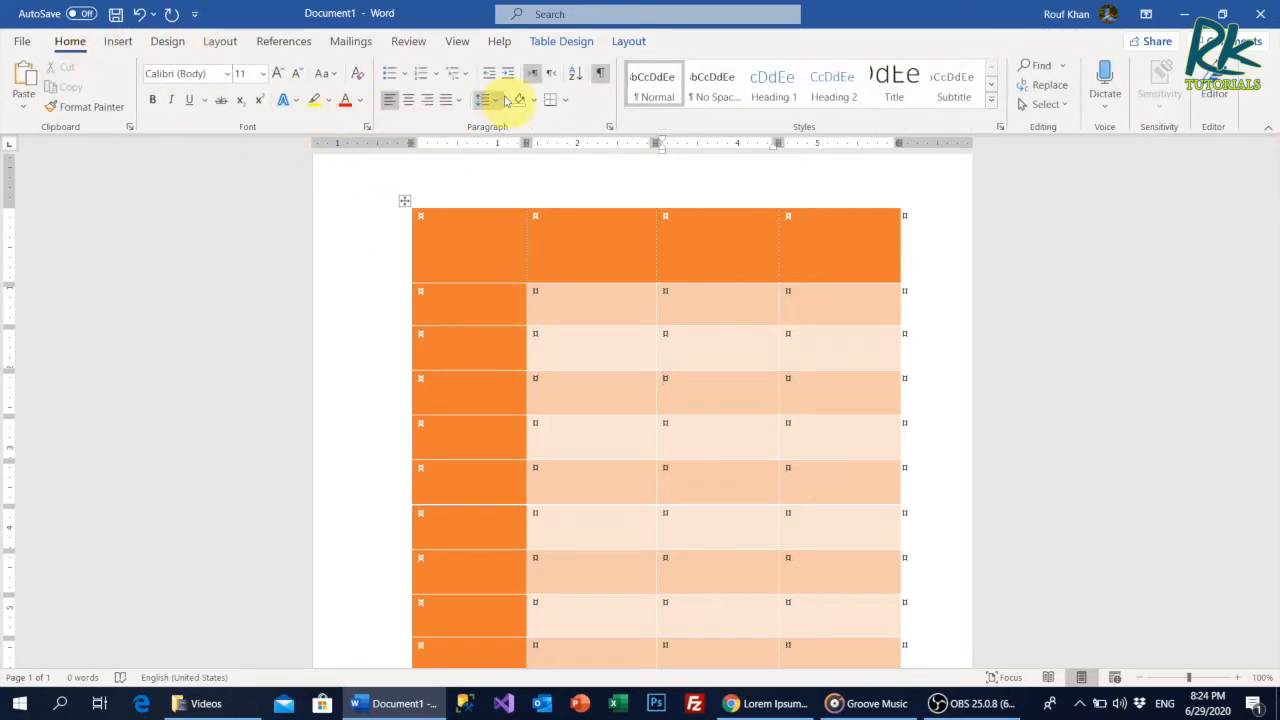
left_click(600, 73)
left_click(551, 311)
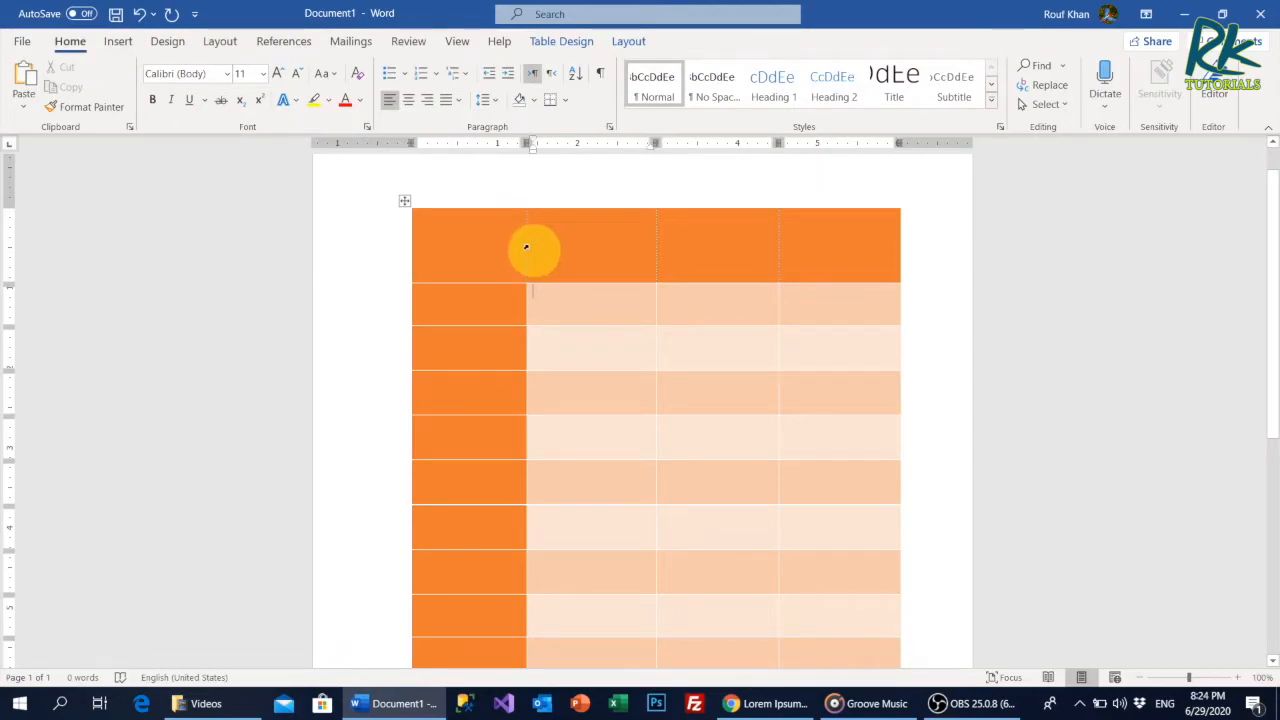
Select the whole table, autofit it to its contents, and switch it to AutoFit Window.
left_click(403, 203)
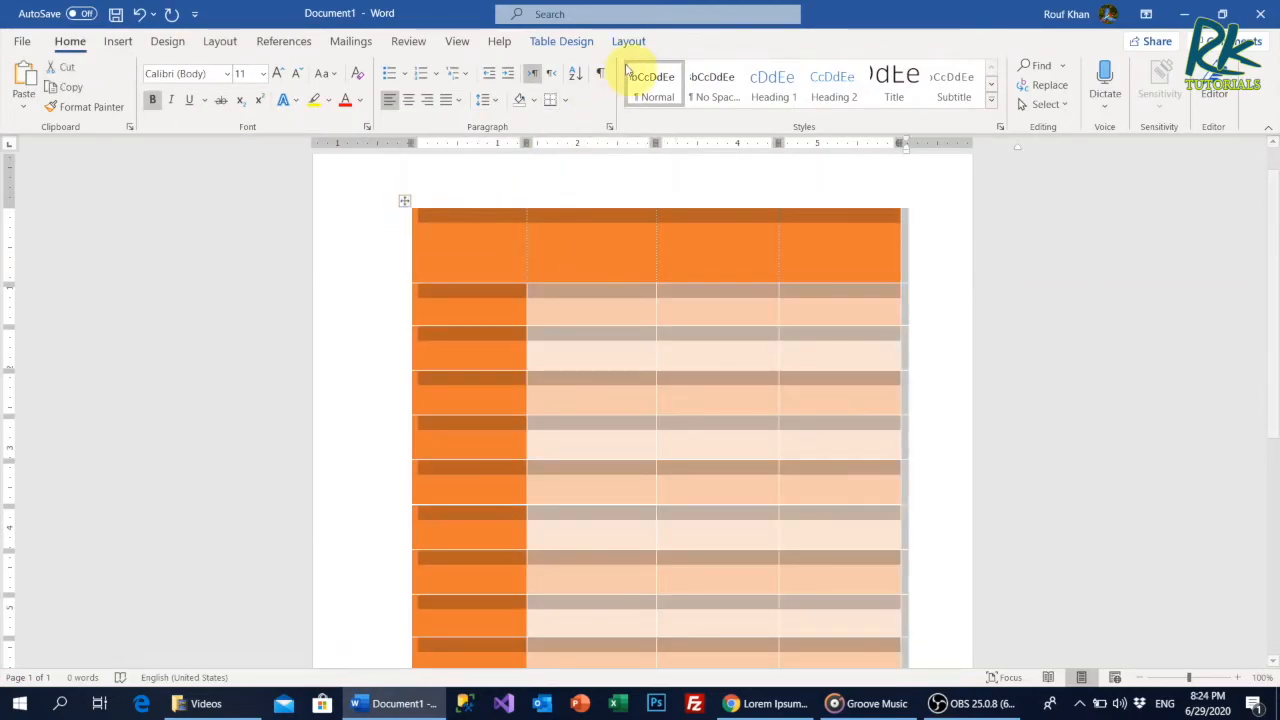
left_click(630, 42)
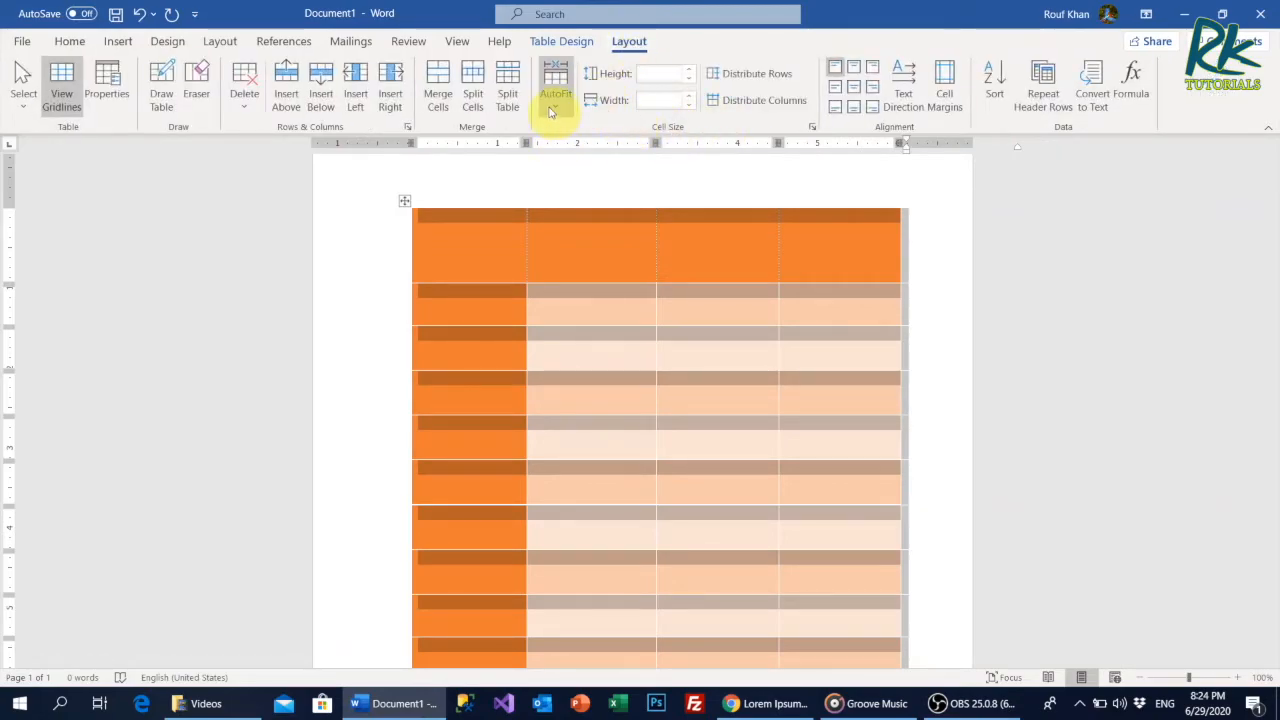
left_click(556, 110)
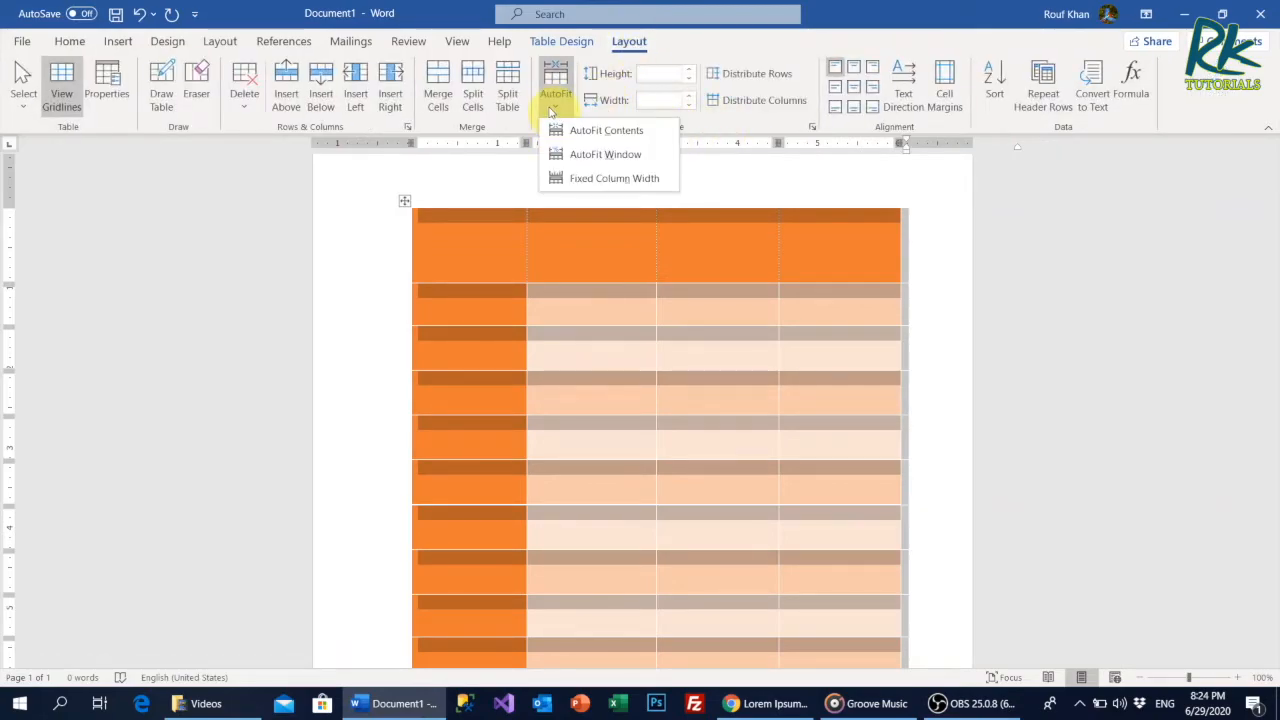
left_click(612, 132)
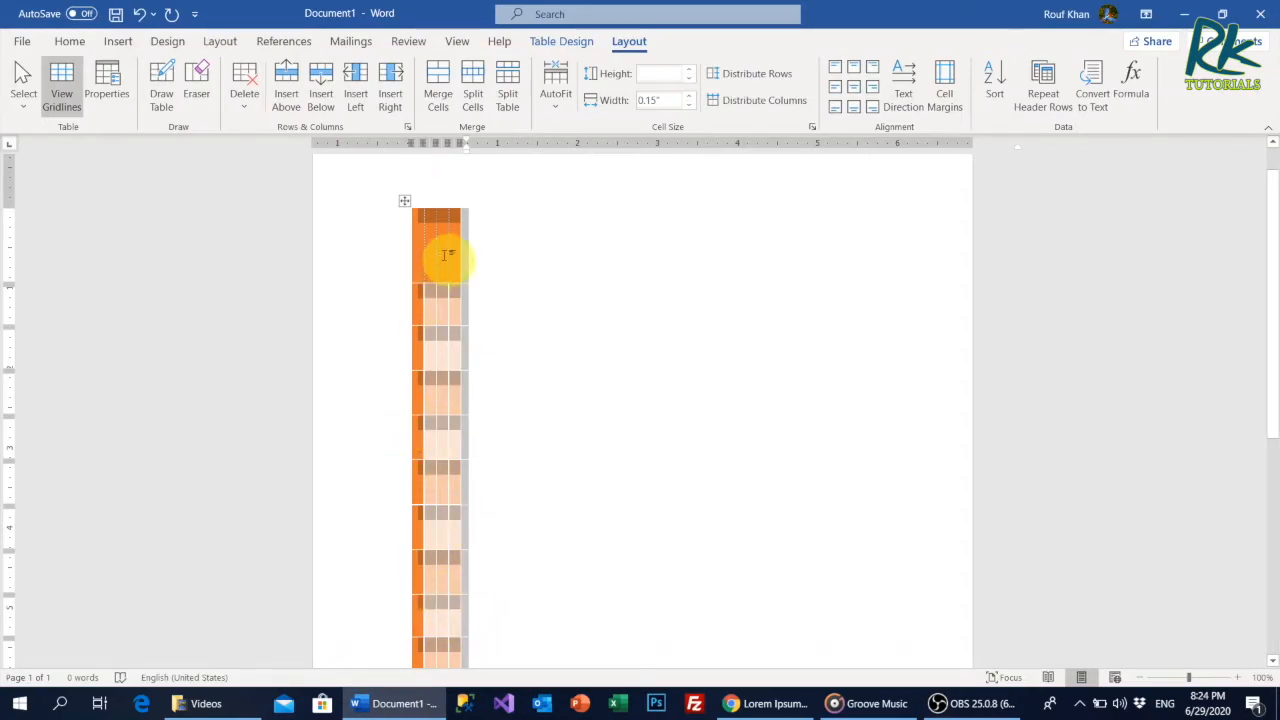
left_click(555, 100)
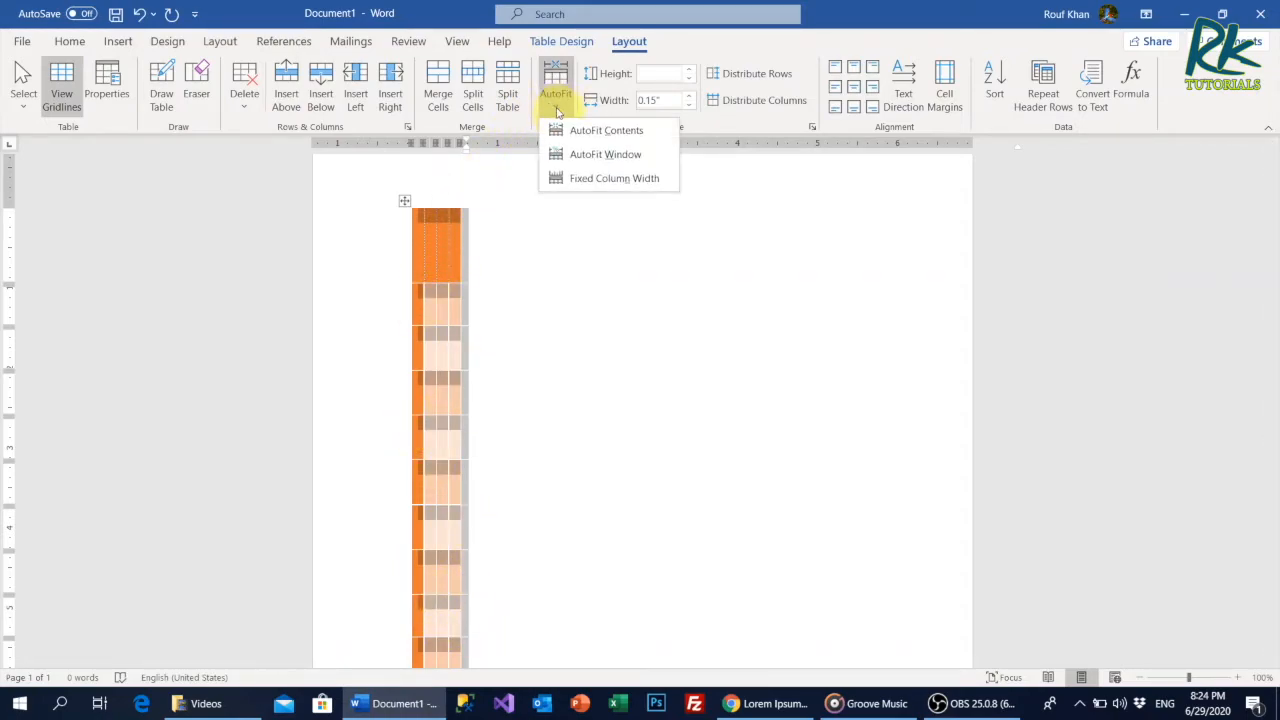
left_click(577, 156)
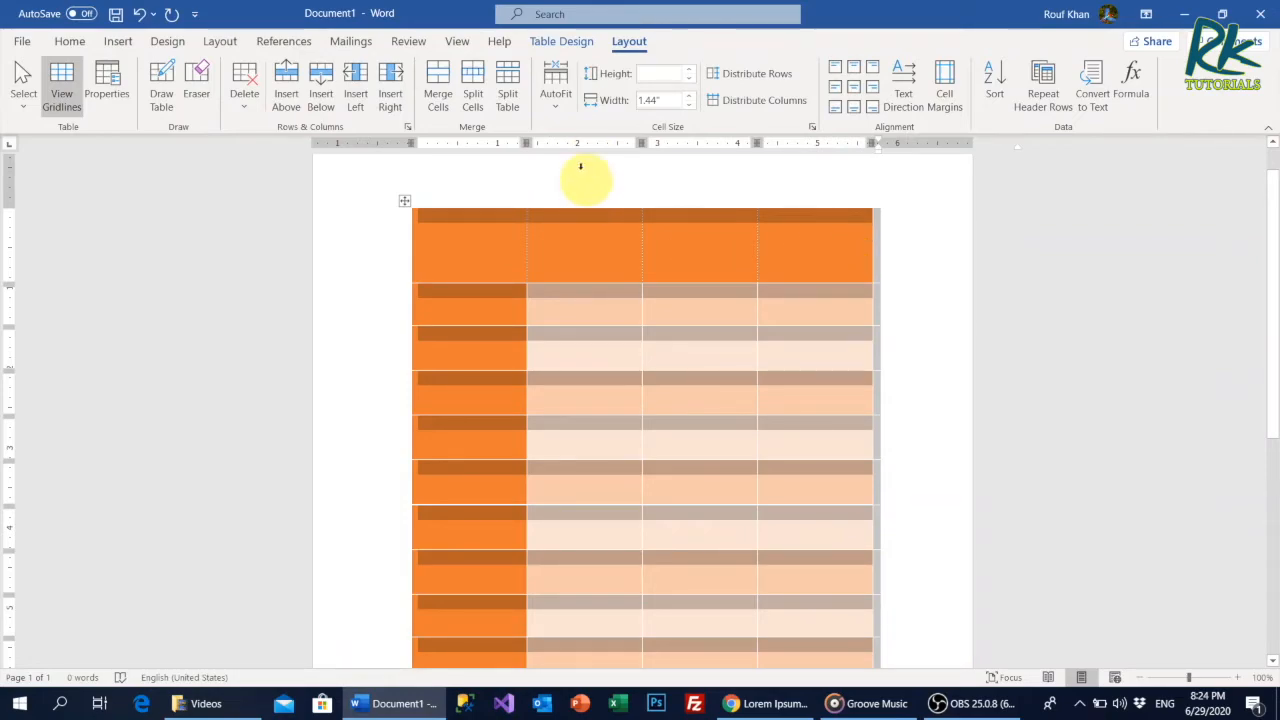
Switch the table to Fixed Column Width, then widen the first column and shift the second column's outer border outward.
left_click(556, 88)
left_click(583, 194)
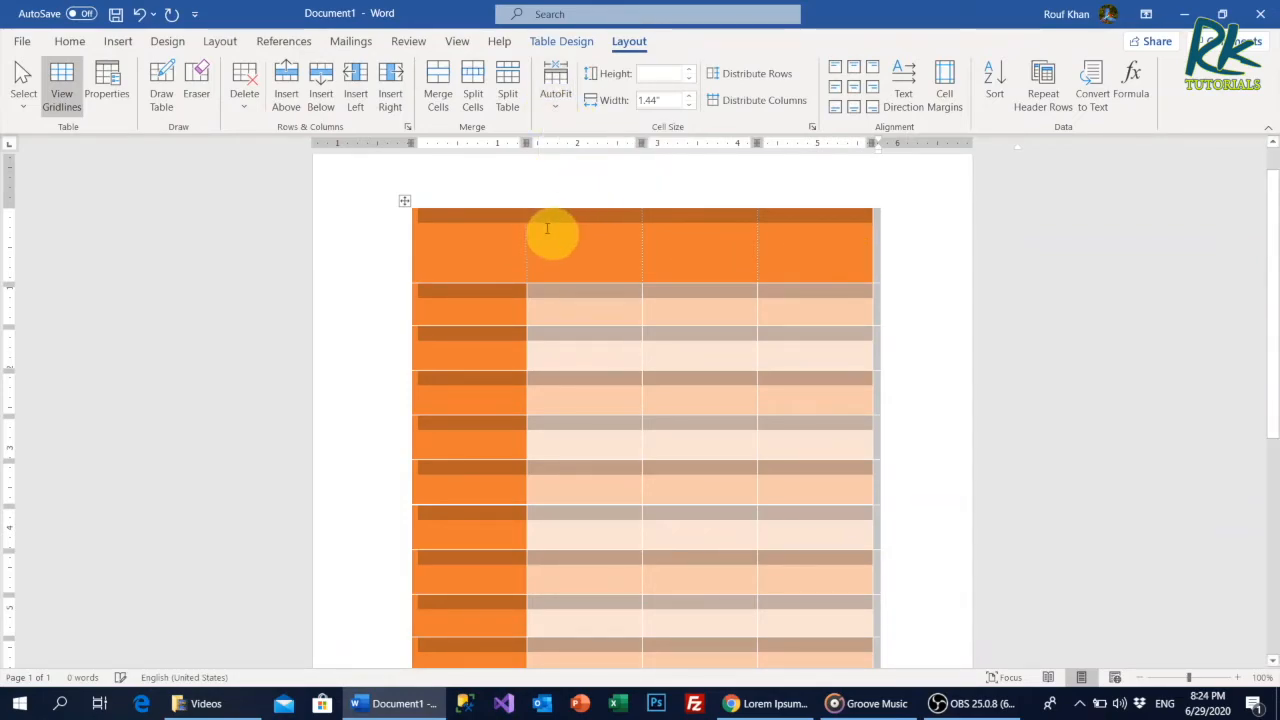
mouse_move(523, 234)
left_mouse_down()
mouse_move(511, 237)
mouse_move(547, 239)
left_mouse_up()
left_click_drag(642, 242, 657, 240)
Set the height of the three rows directly below the header to 0.4".
scroll(604, 284, "down", 1)
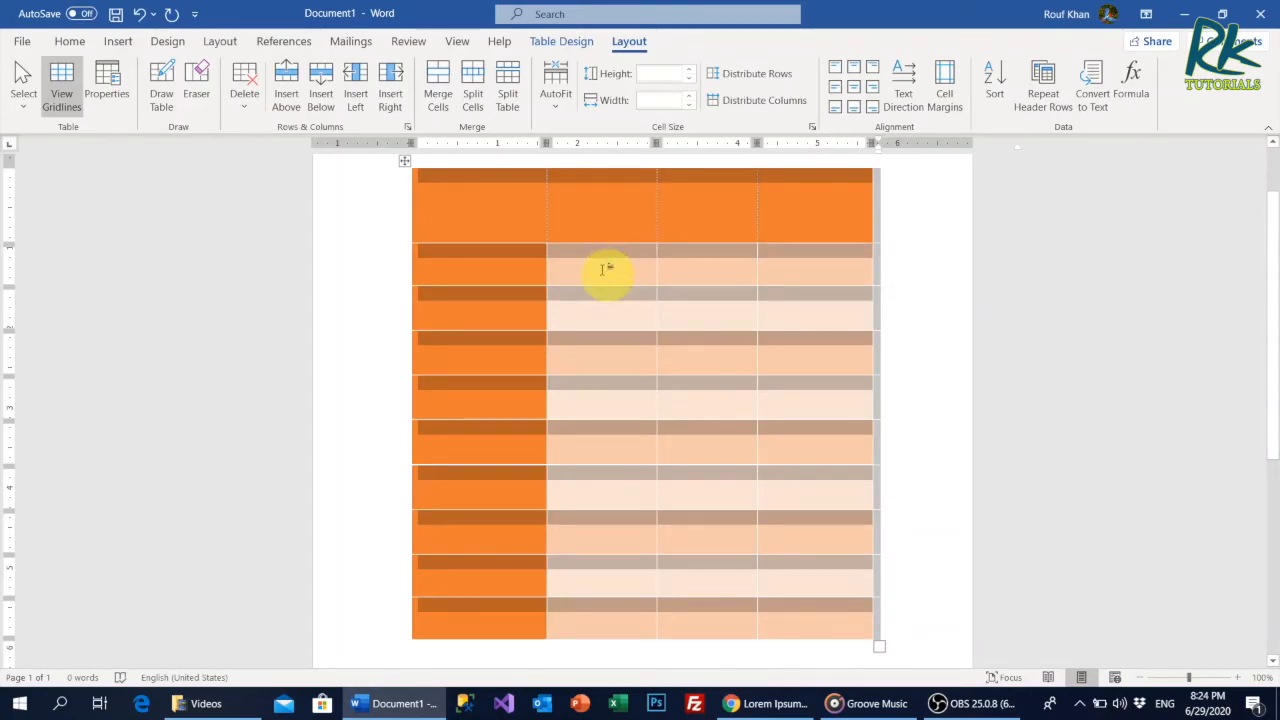
left_click_drag(543, 277, 806, 374)
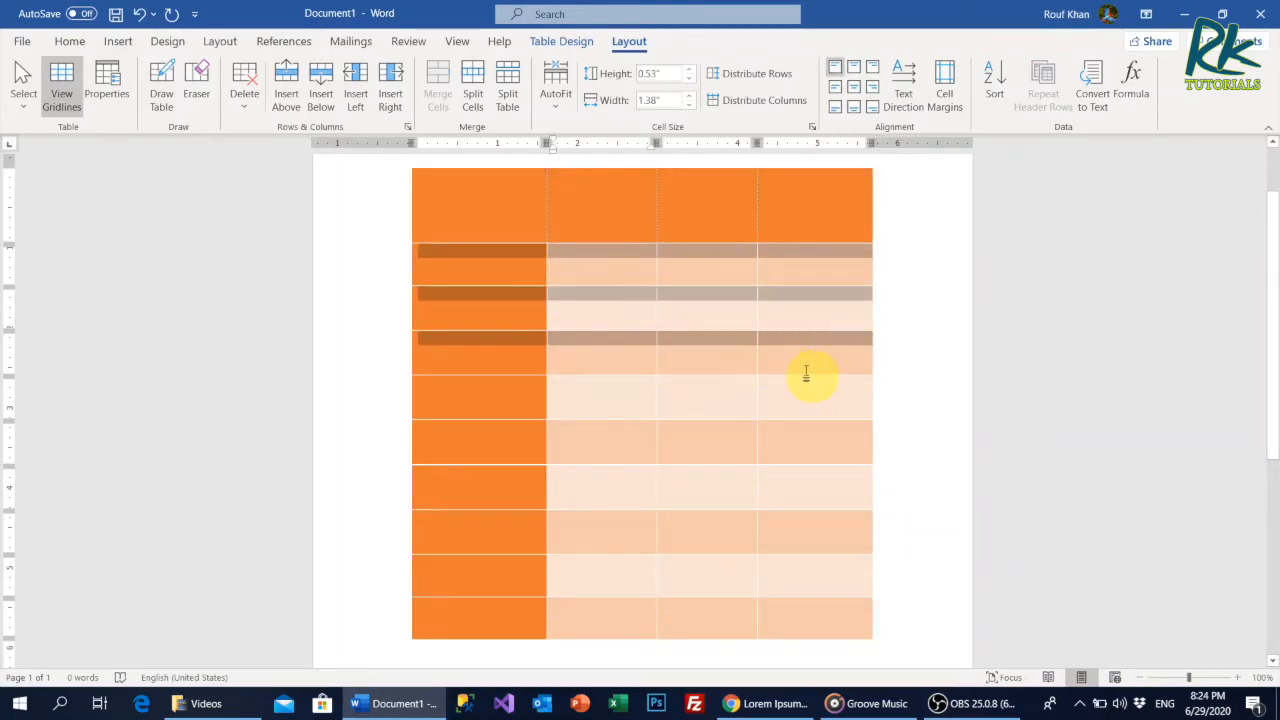
left_click(689, 76)
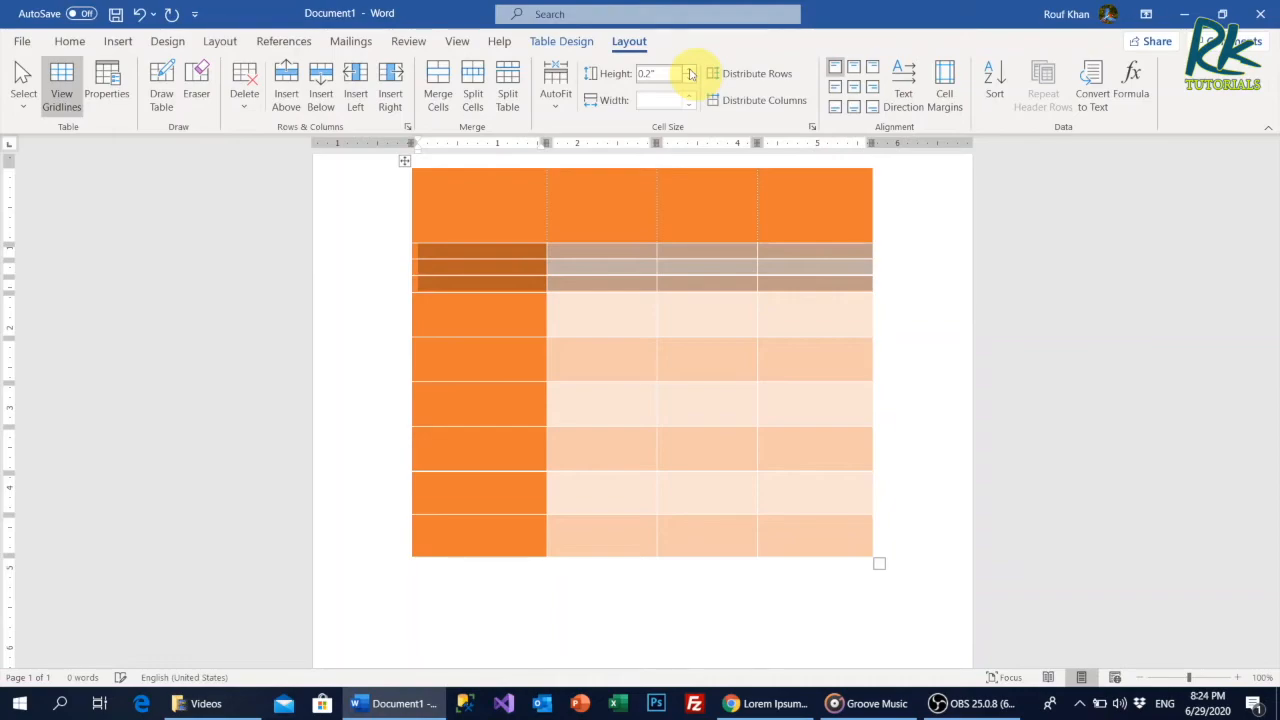
left_click(690, 72)
left_click(690, 72)
left_click(690, 72)
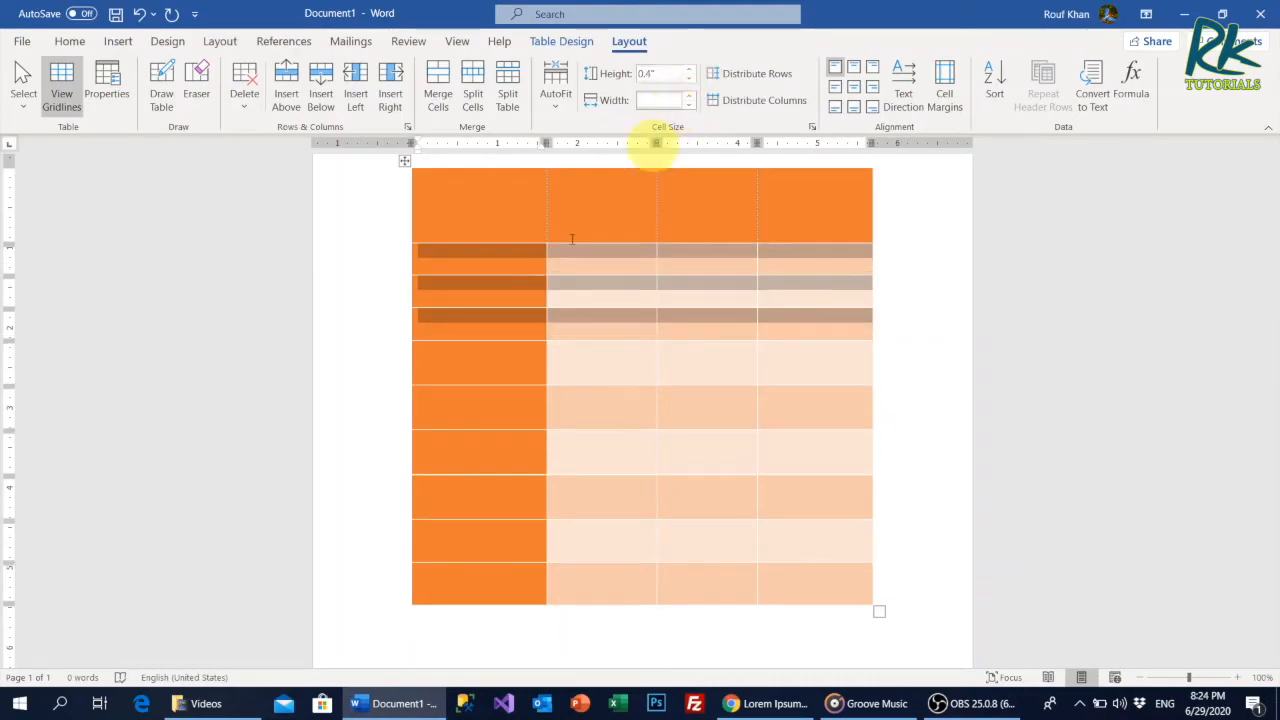
left_click(594, 264)
Distribute the height of all rows below the header evenly, and select the last three columns including their header cells.
left_click_drag(514, 277, 763, 597)
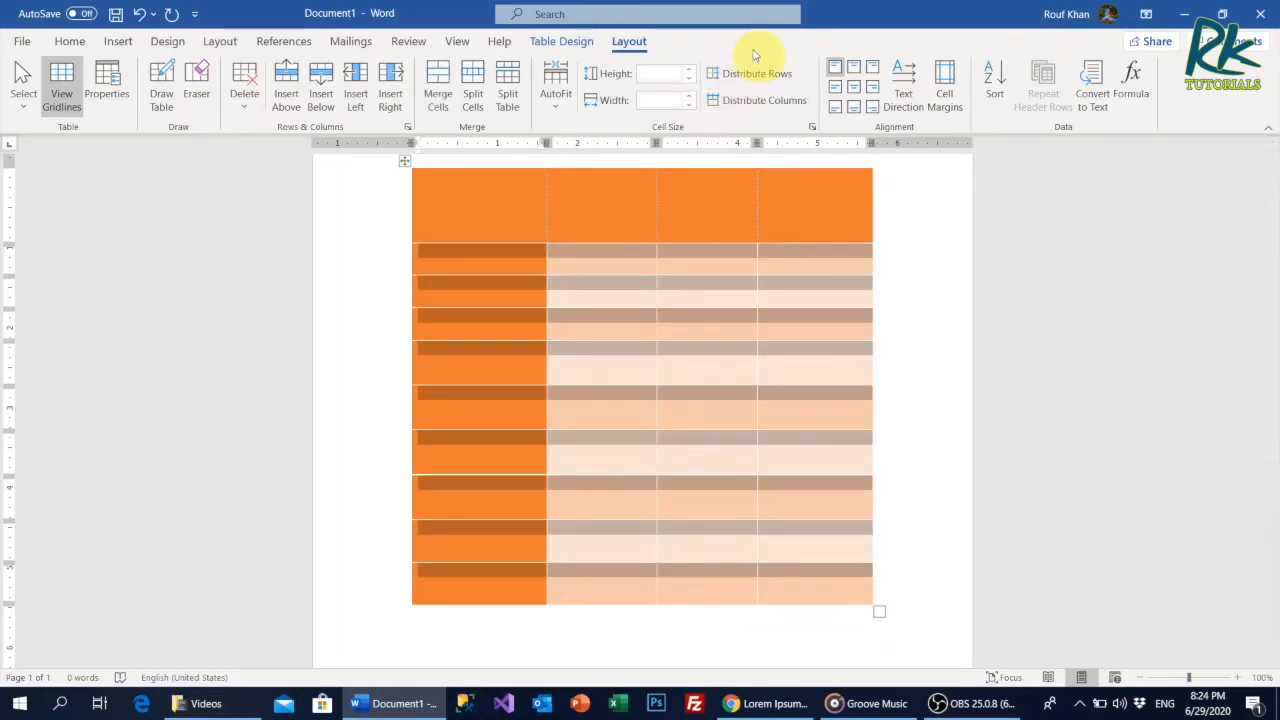
left_click(729, 78)
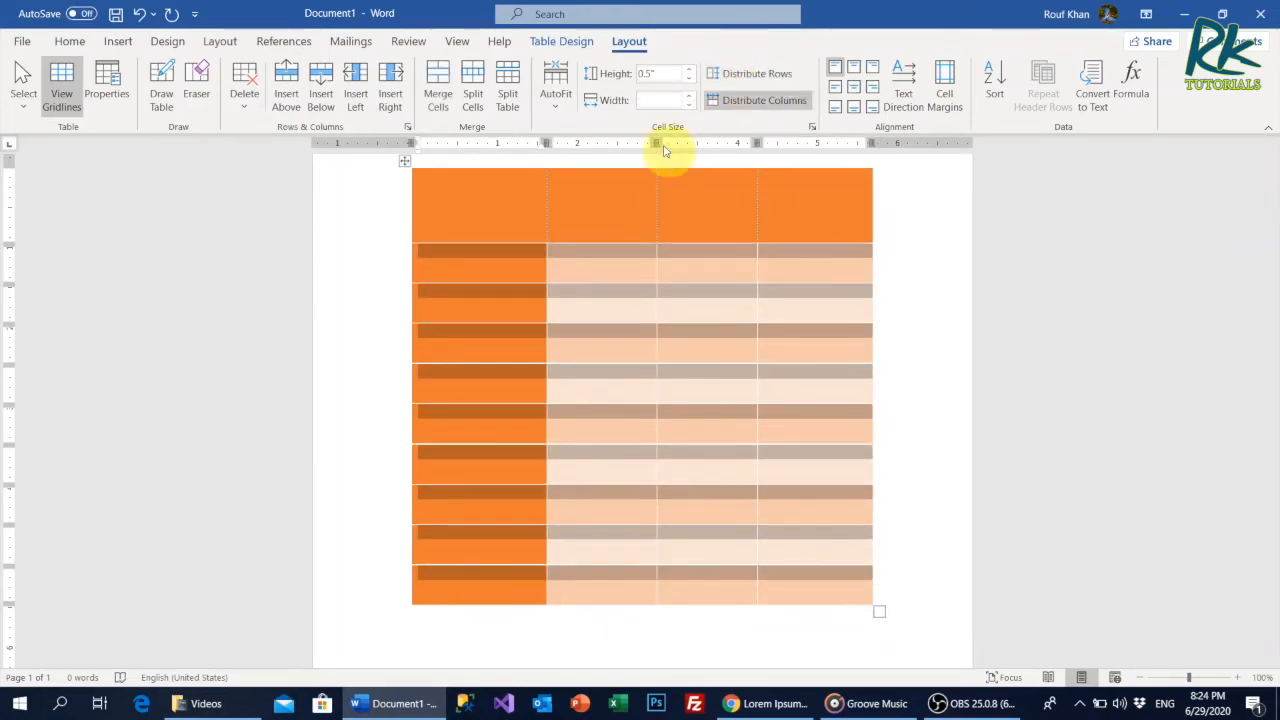
left_click_drag(614, 186, 820, 580)
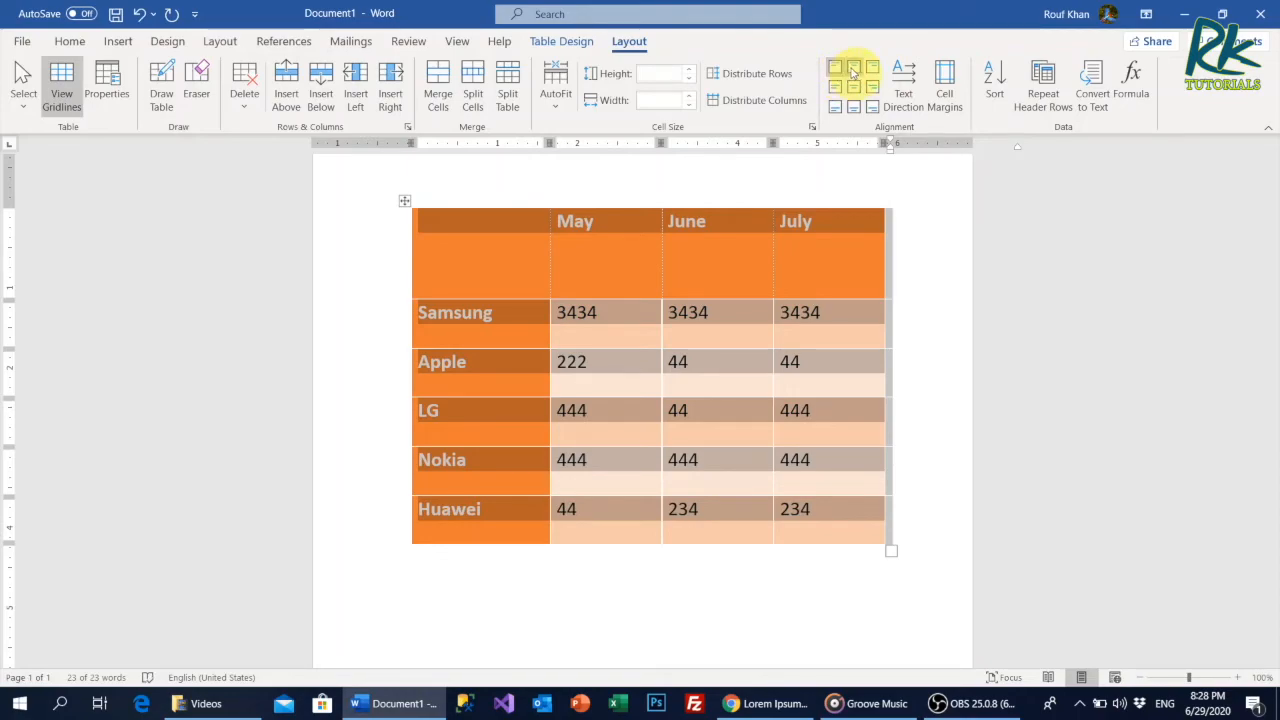
Try the center left, bottom left, top center, center and bottom center alignments on the text of the whole sales table.
left_click(836, 88)
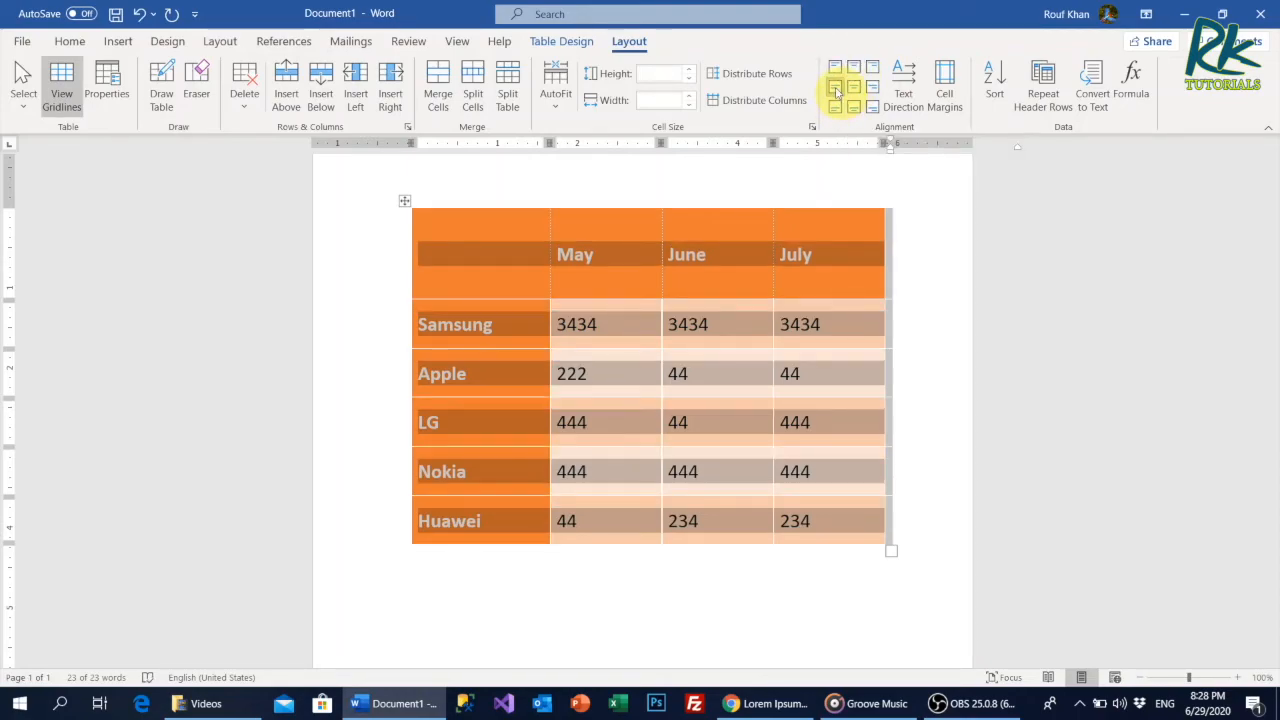
left_click(836, 108)
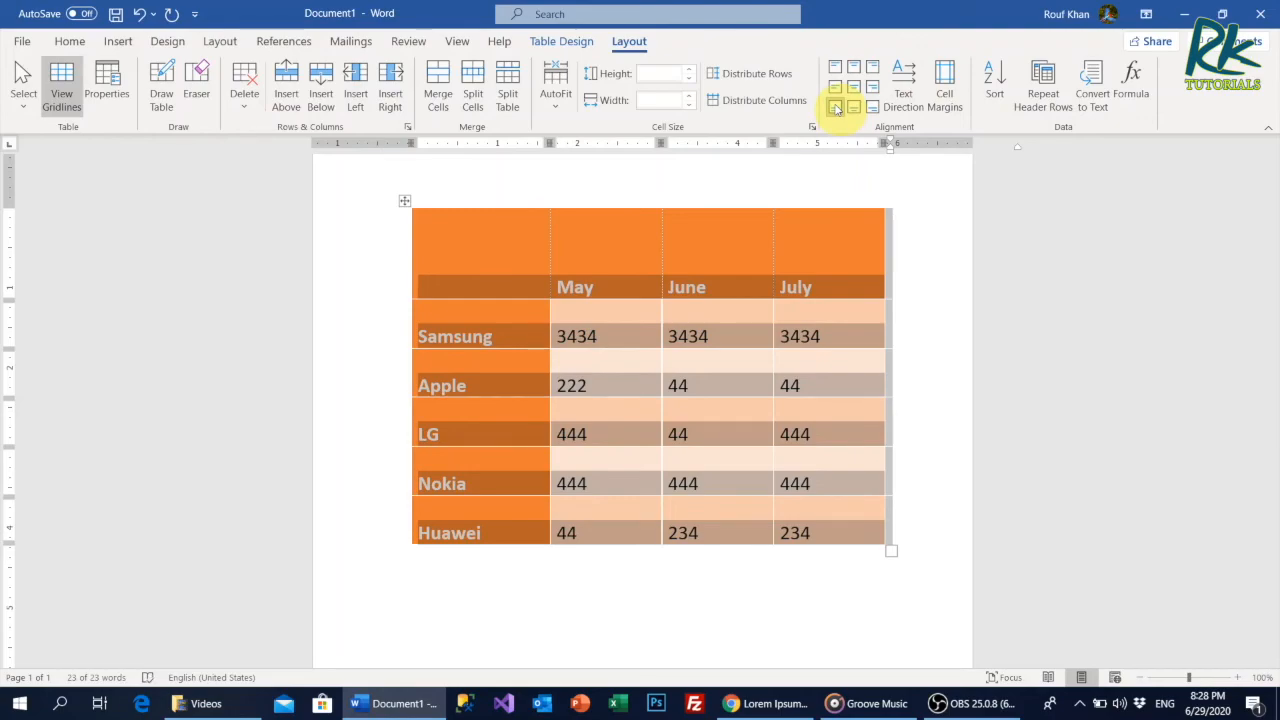
left_click(855, 68)
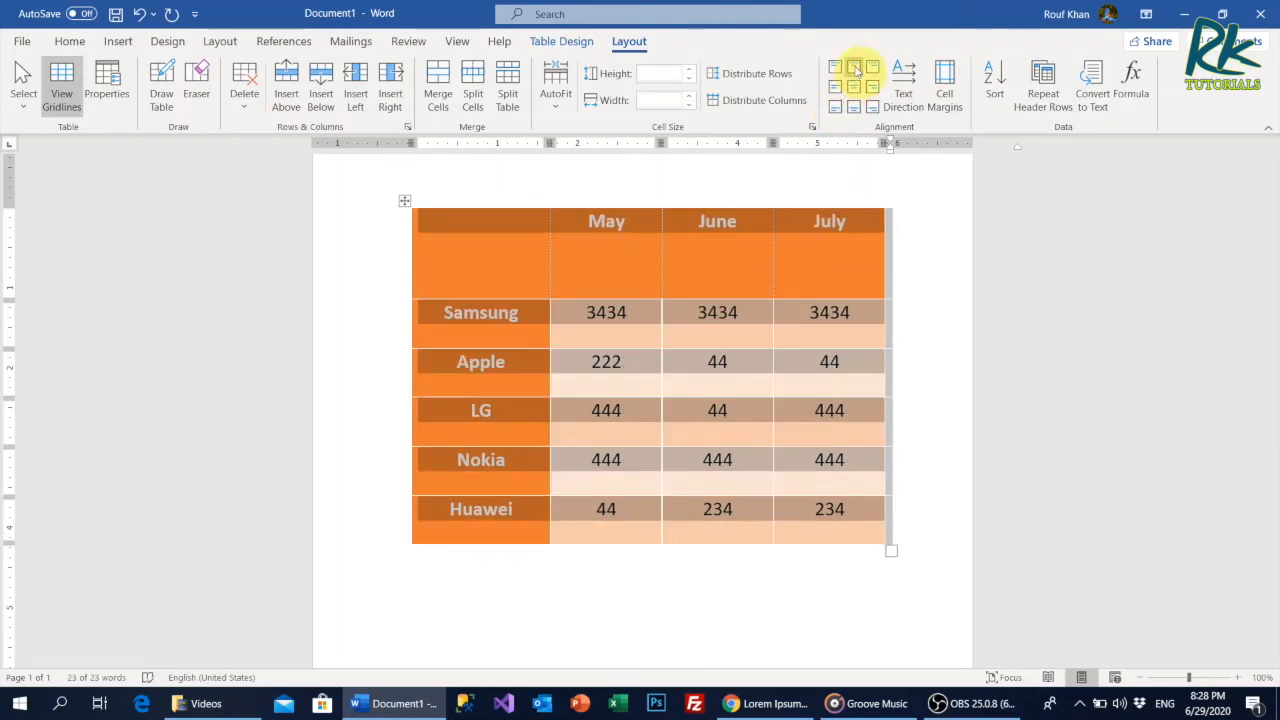
left_click(855, 88)
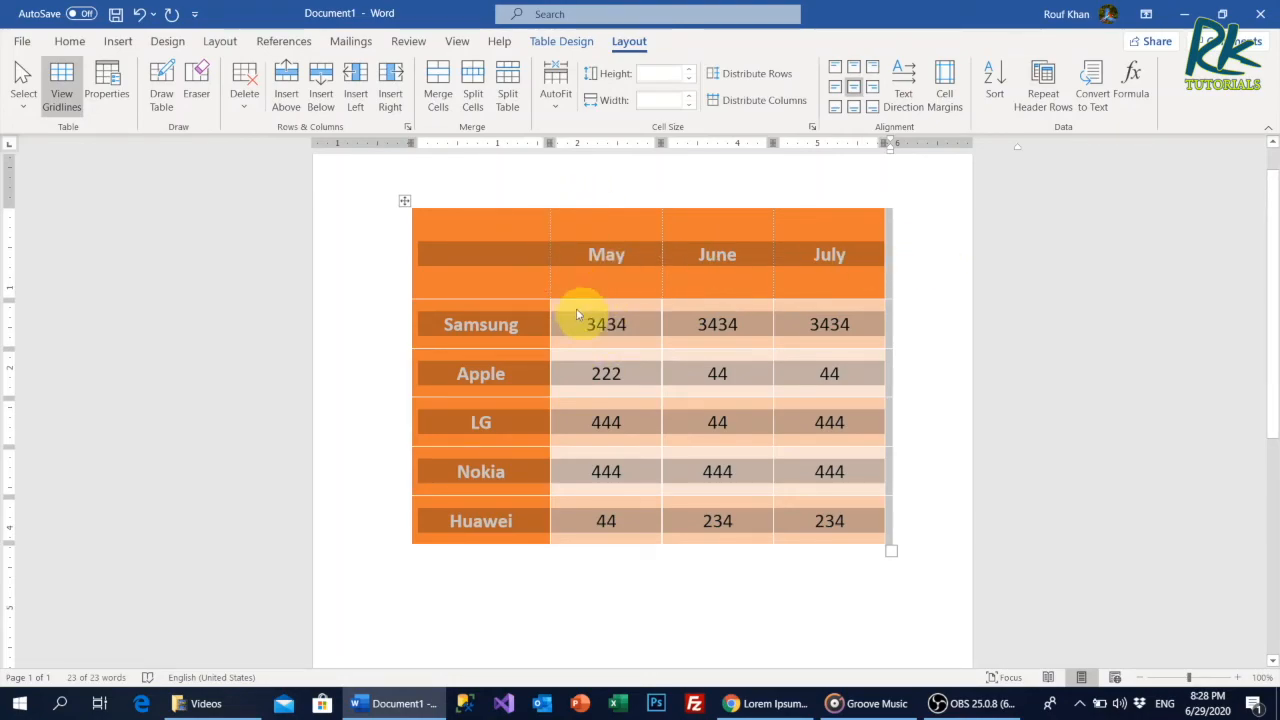
left_click(855, 110)
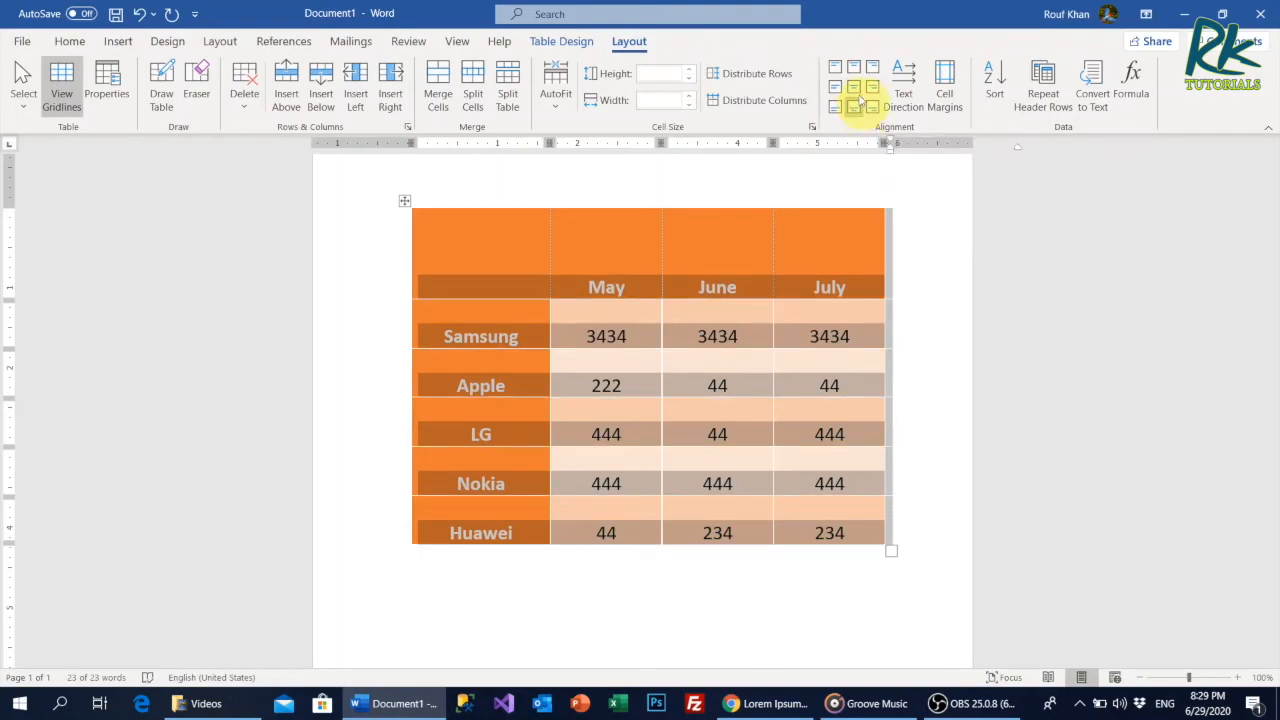
Align the whole table's text top right, switch it to center right, and finish with bottom right.
left_click(872, 68)
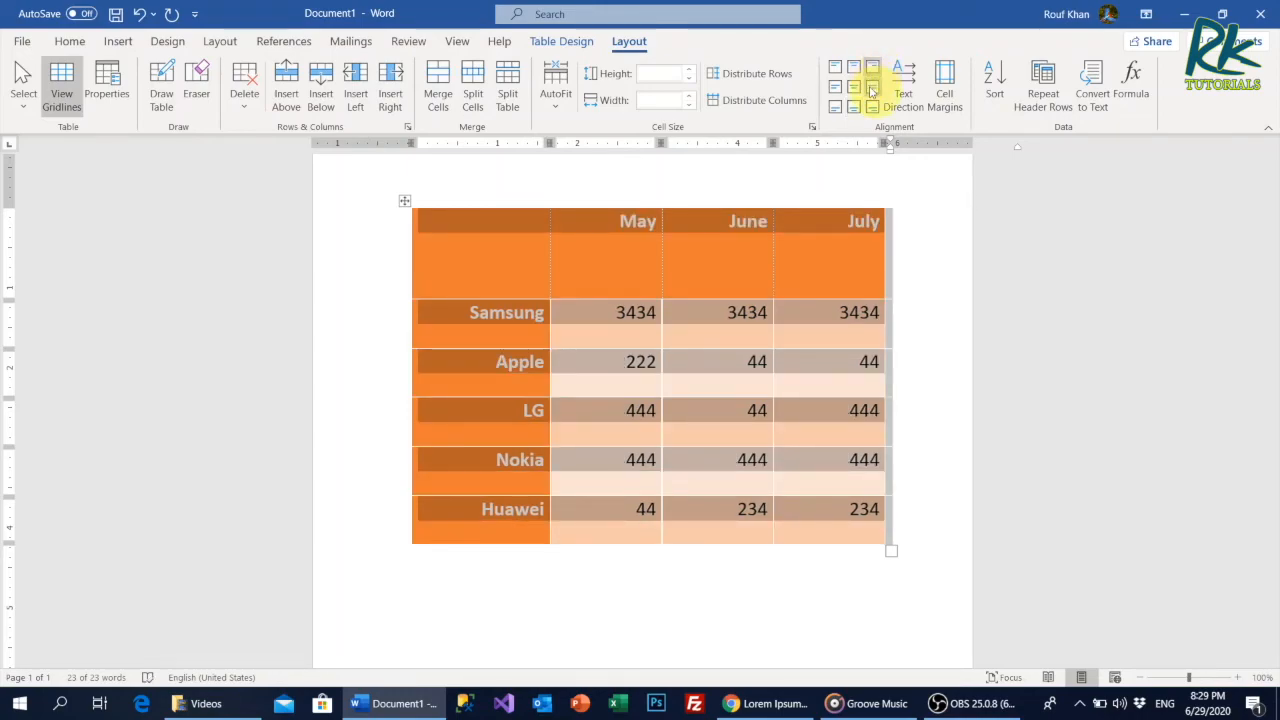
left_click(872, 90)
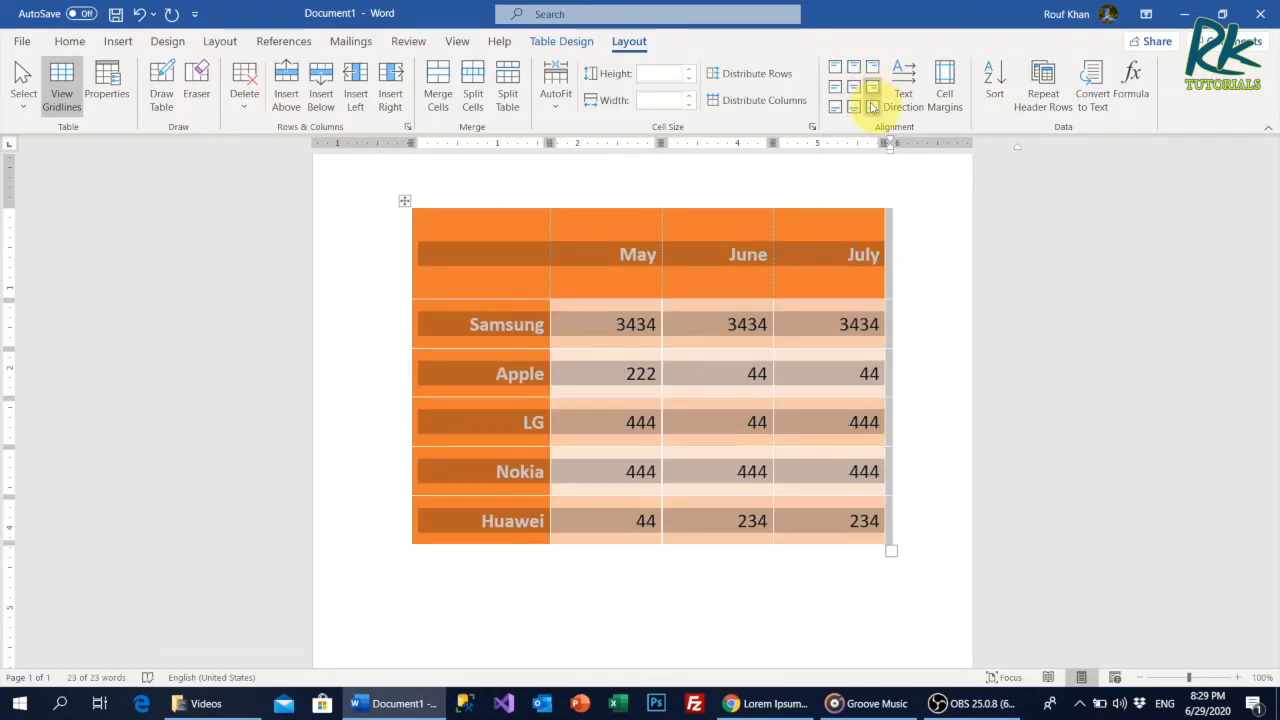
left_click(872, 107)
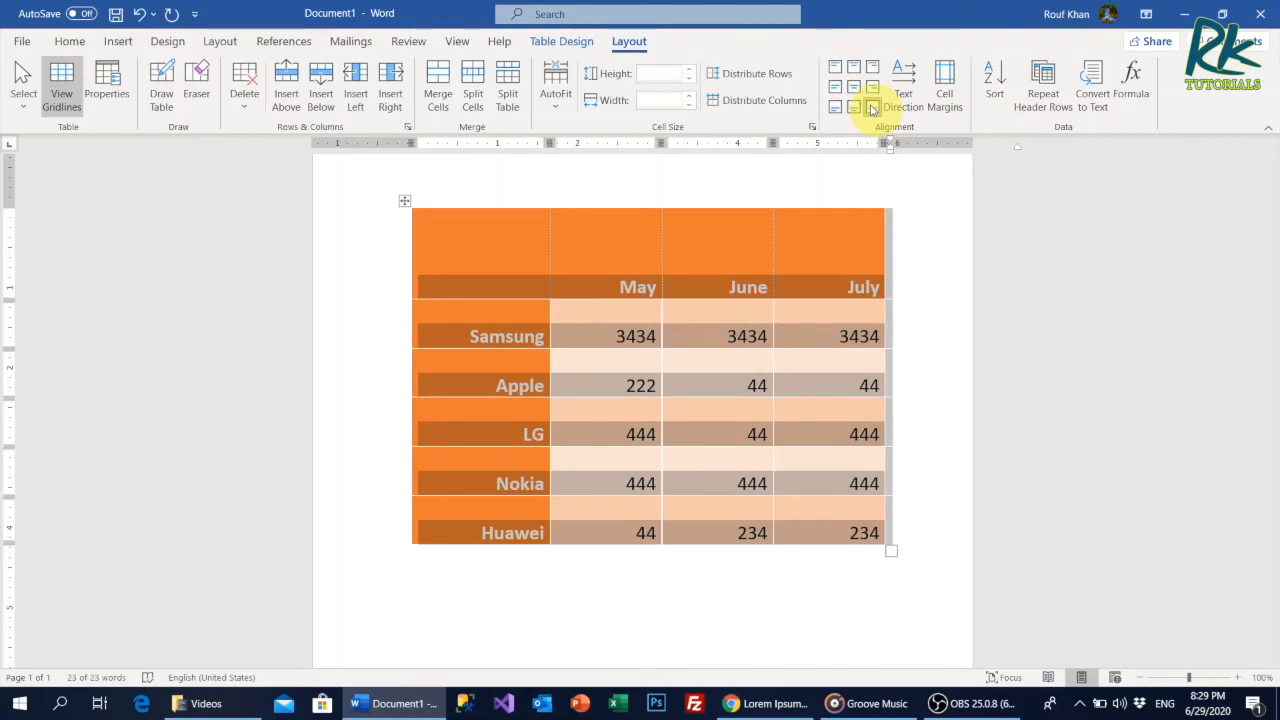
Rotate the May, June and July header text to read vertically from top to bottom, and center it in its cells.
left_click(596, 276)
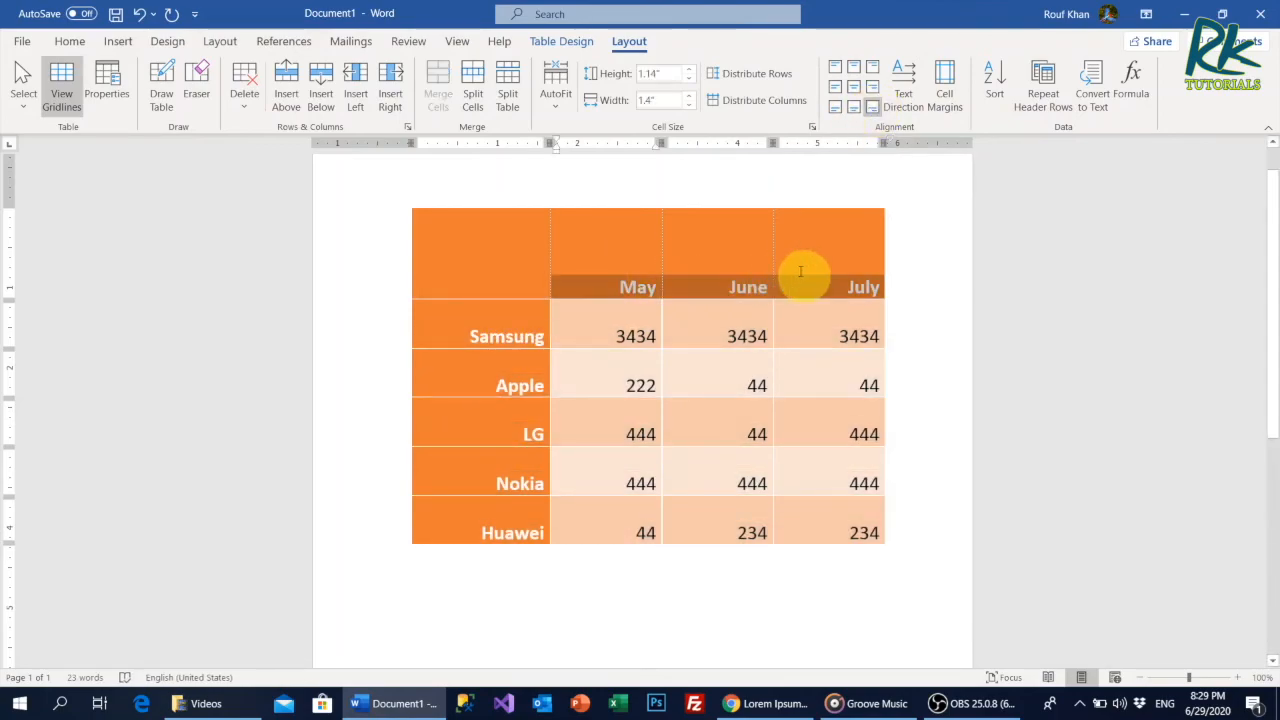
left_click(906, 93)
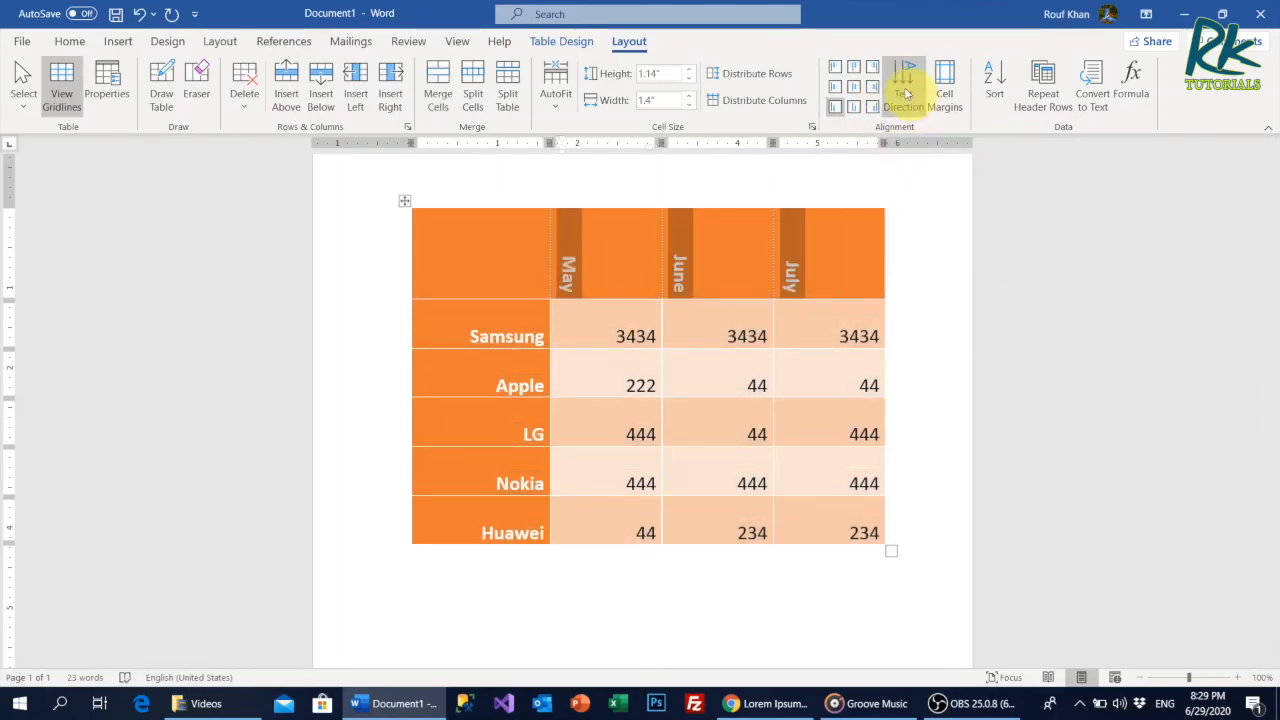
left_click(906, 90)
left_click(906, 90)
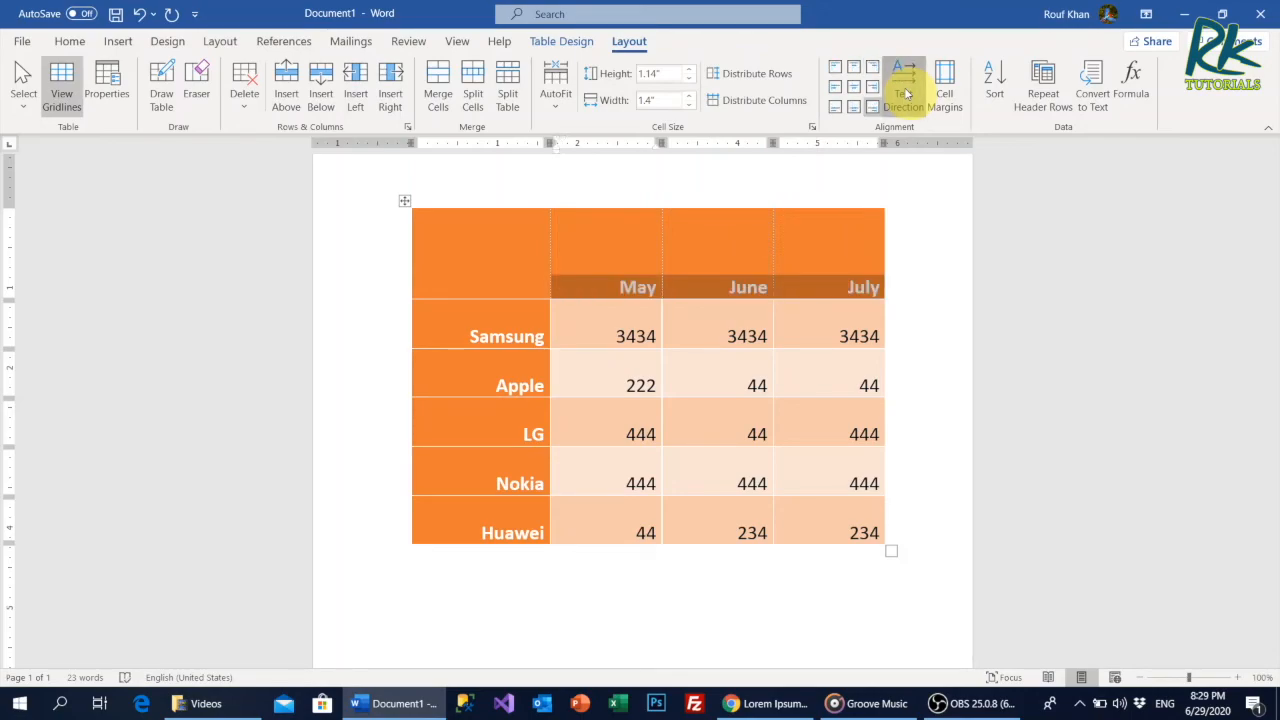
left_click(906, 90)
left_click(856, 90)
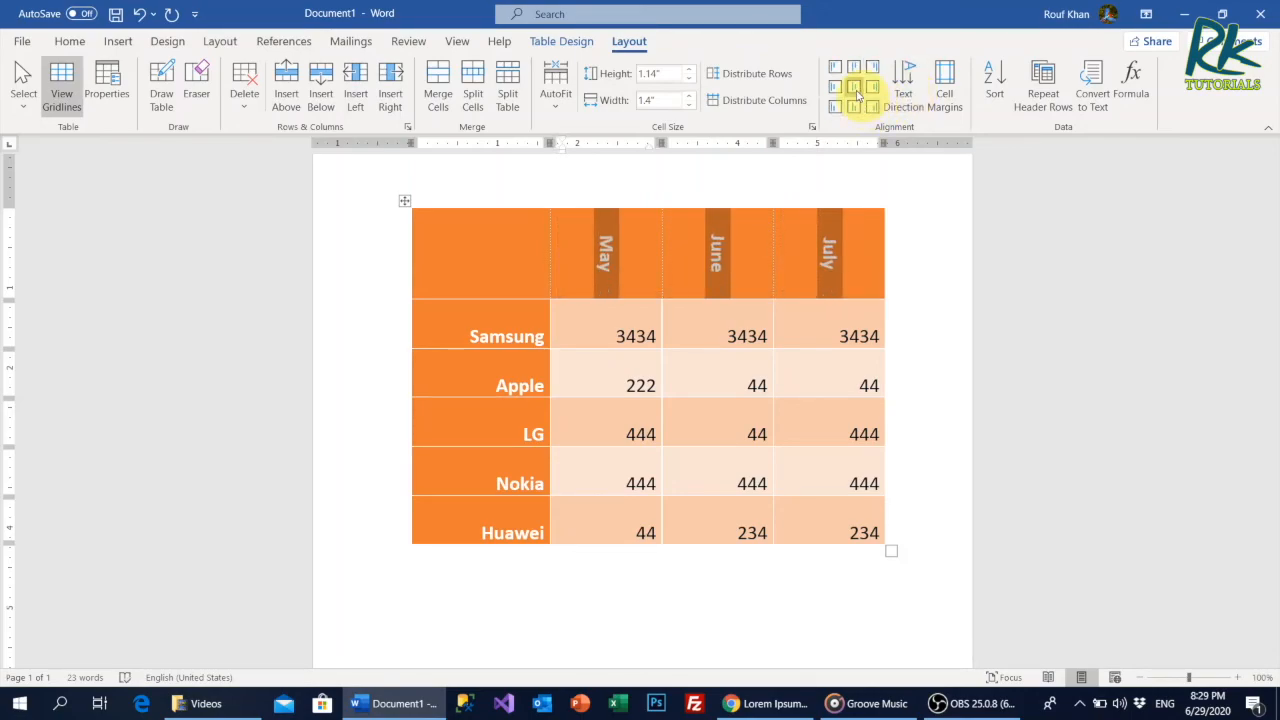
Examine the table's default cell margin and spacing options, and leave them without making changes.
left_click(712, 272)
left_click(945, 88)
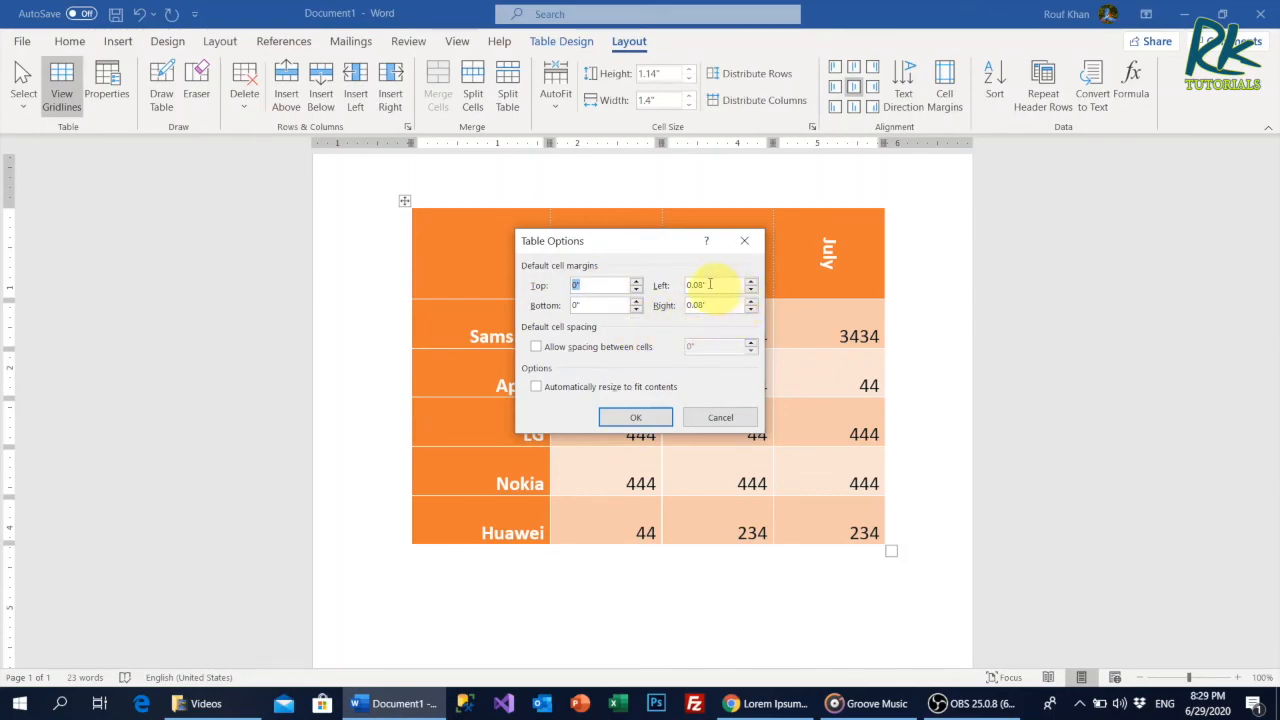
left_click(706, 419)
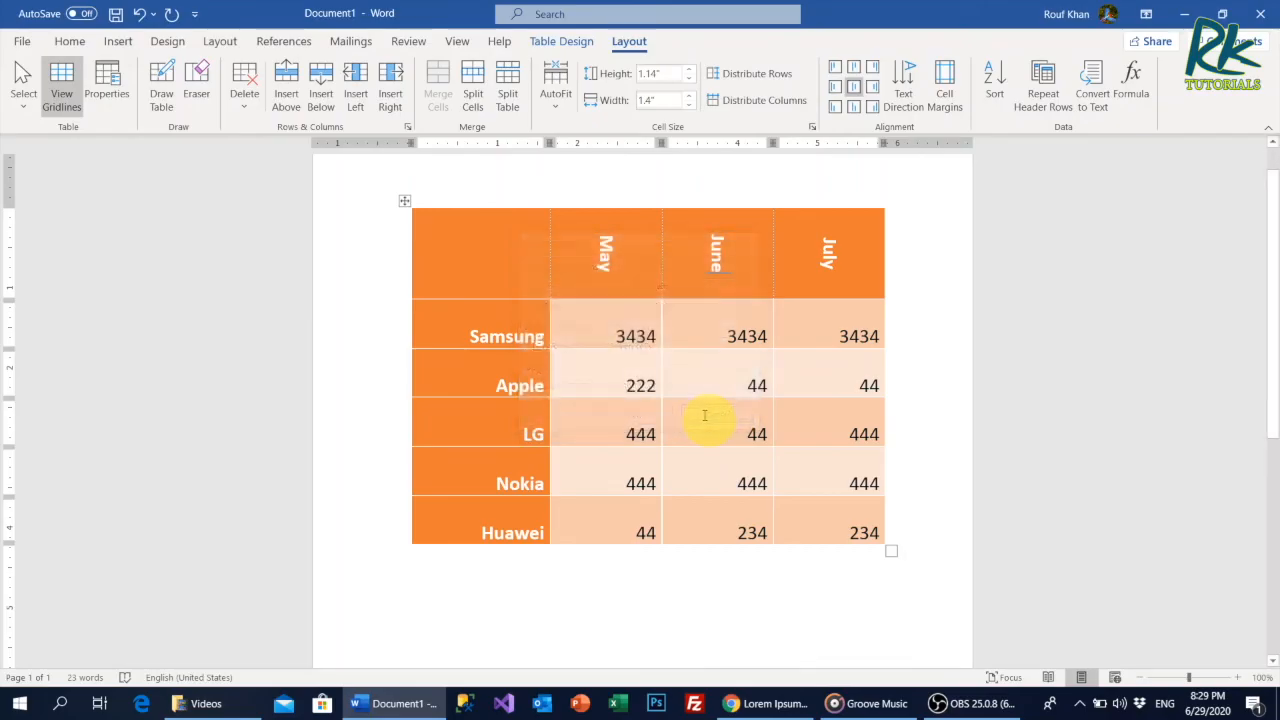